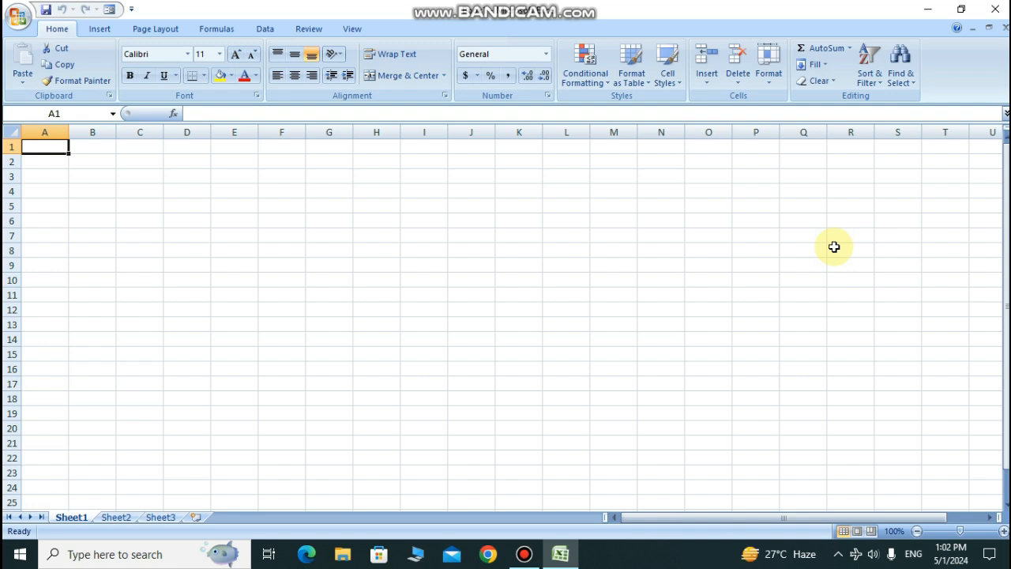
Step: Enter the column headings "Invoice no.", "production" and "rate" in cells A4 to C4
key(Down)
key(Down)
key(Down)
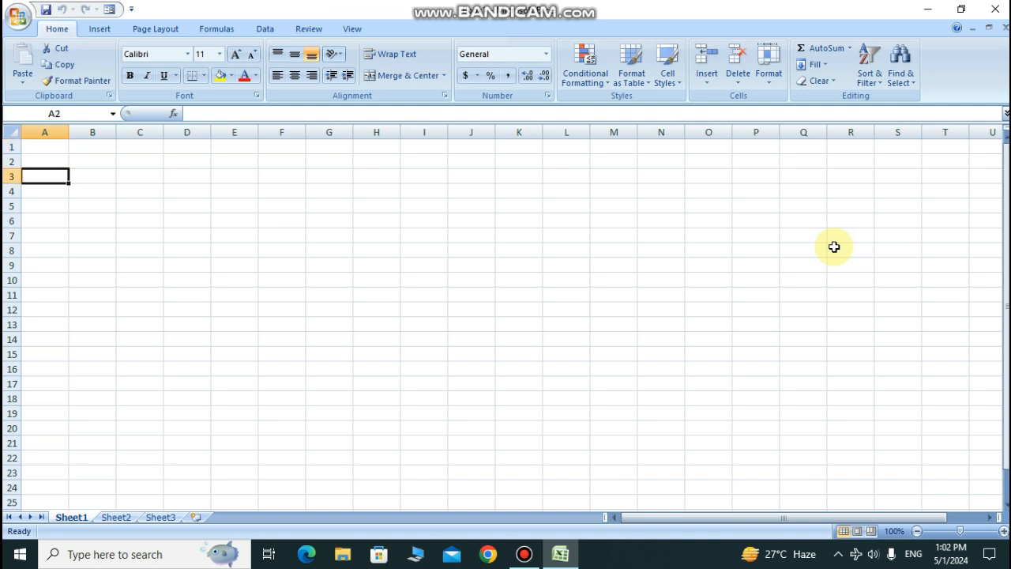
key(Down)
key(Up)
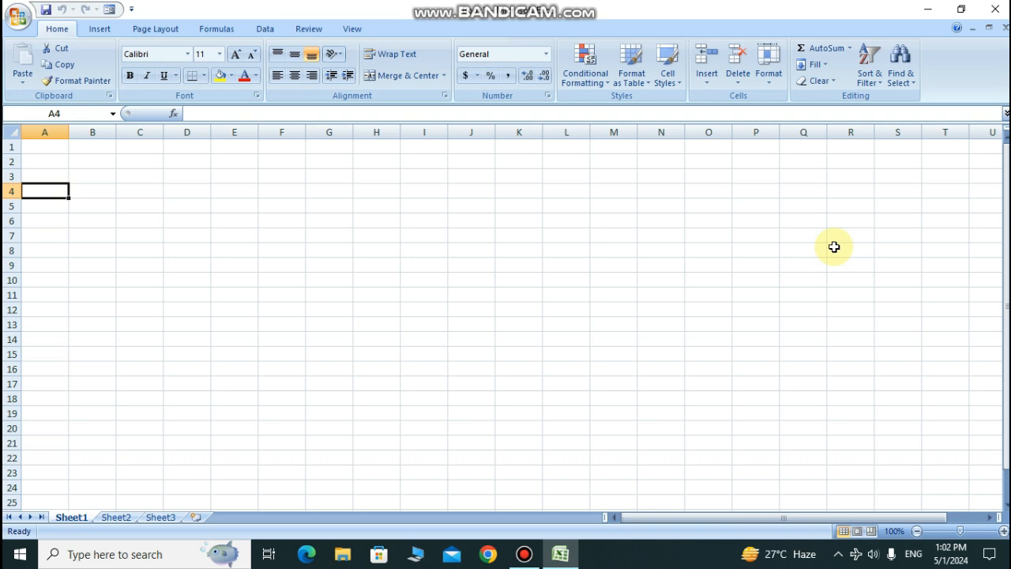
text(I)
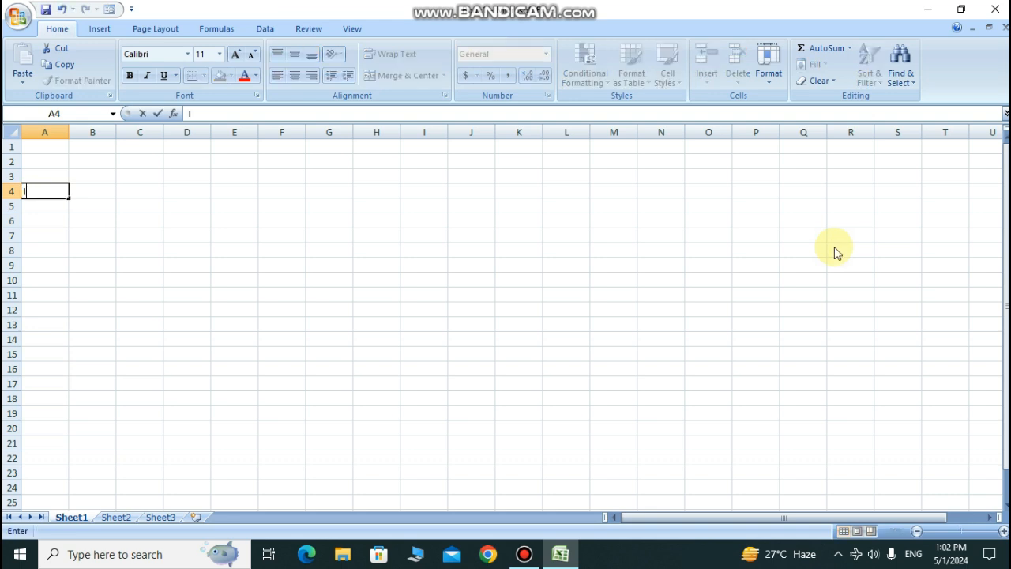
text(nvoice no.)
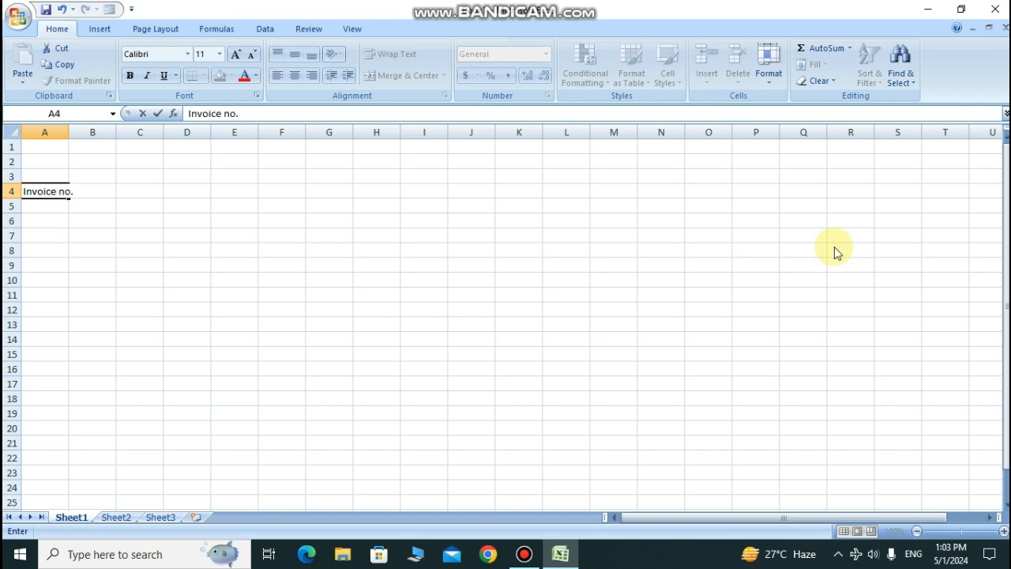
key(Tab)
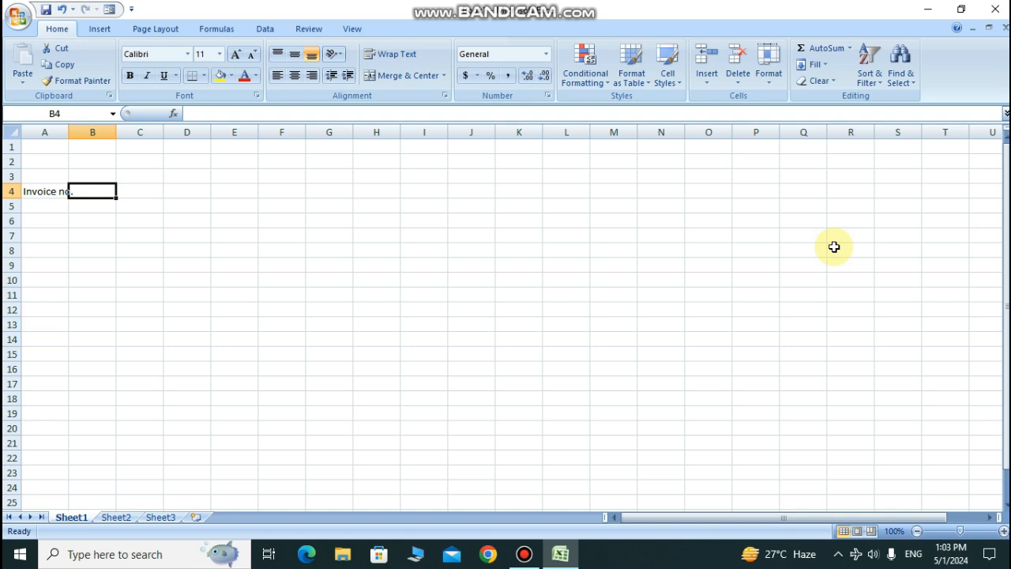
text(production)
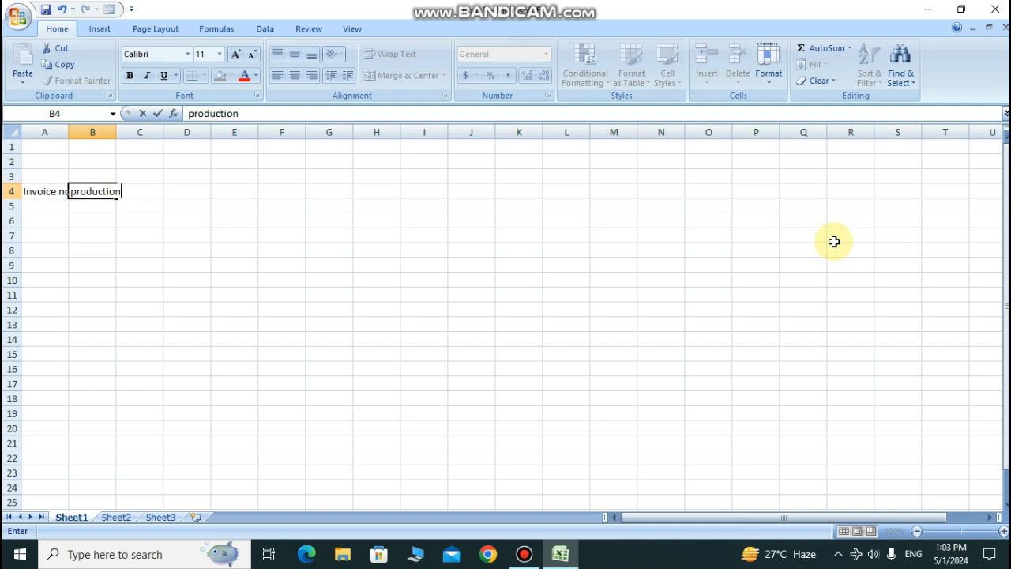
key(Tab)
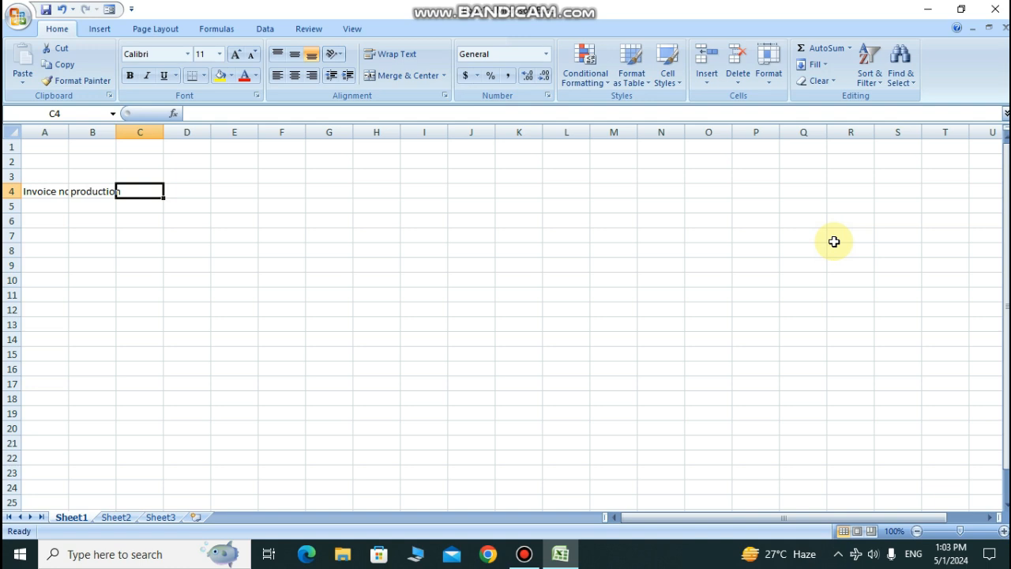
text(rate)
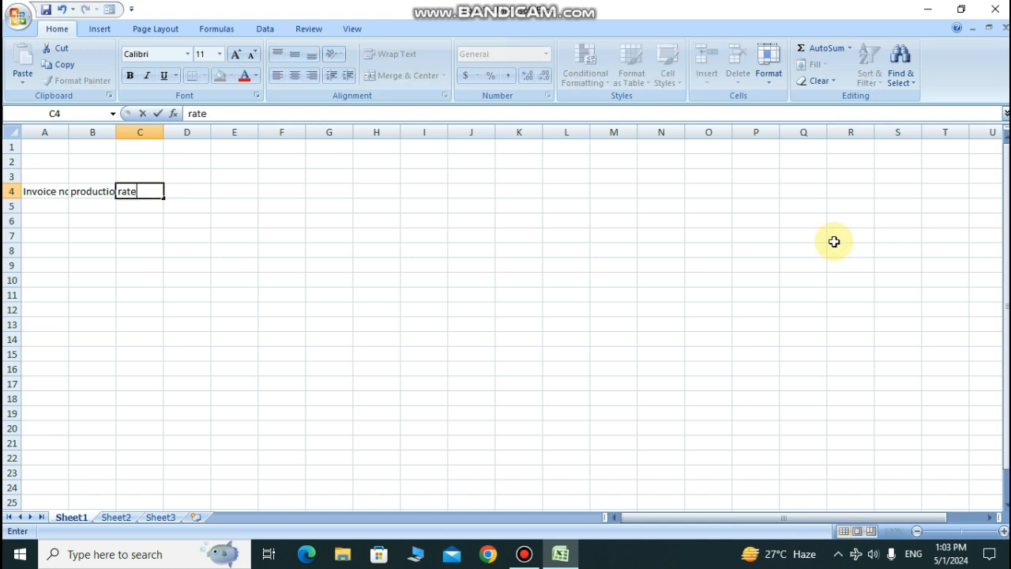
key(Tab)
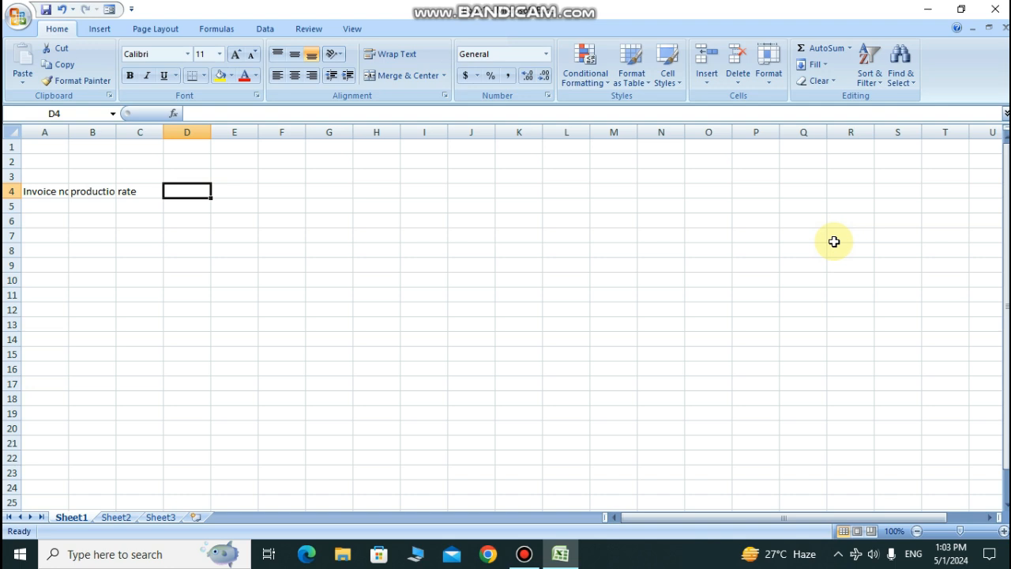
Step: Enter the column headings "quanity", "amount" and "GST" in cells D4 to F4
text(quan)
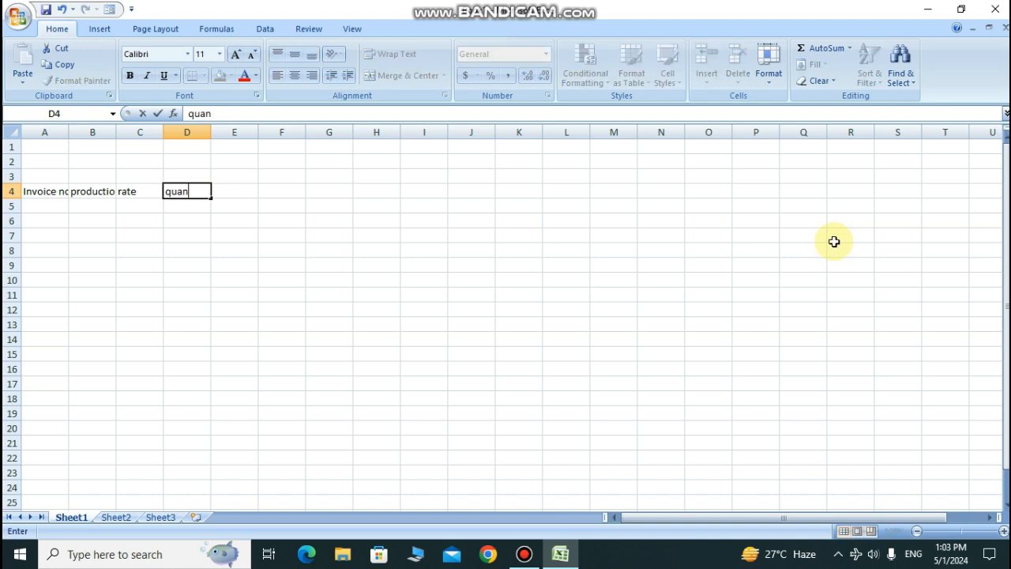
text(ity)
key(ctrl+Return)
key(Tab)
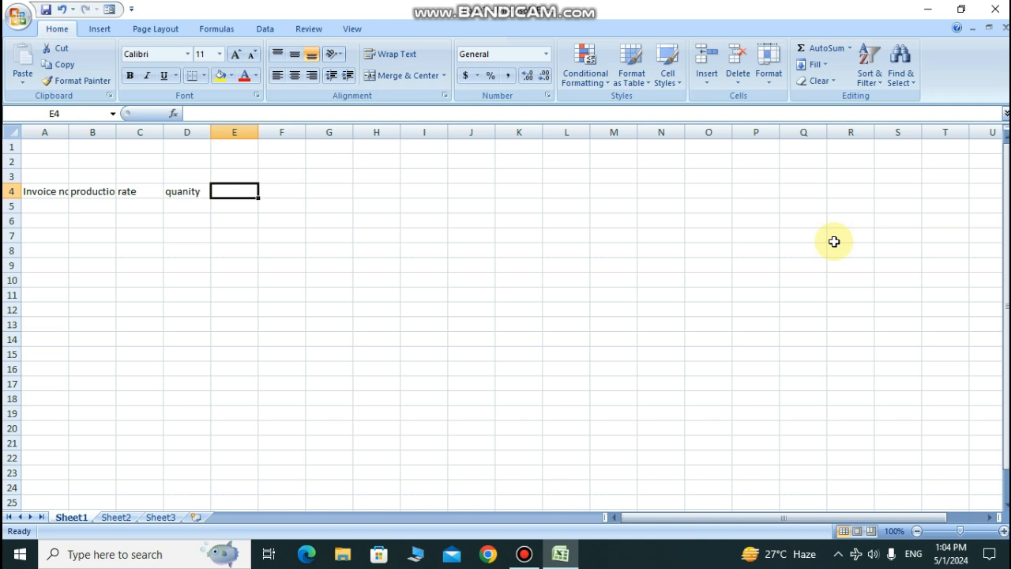
text(amount)
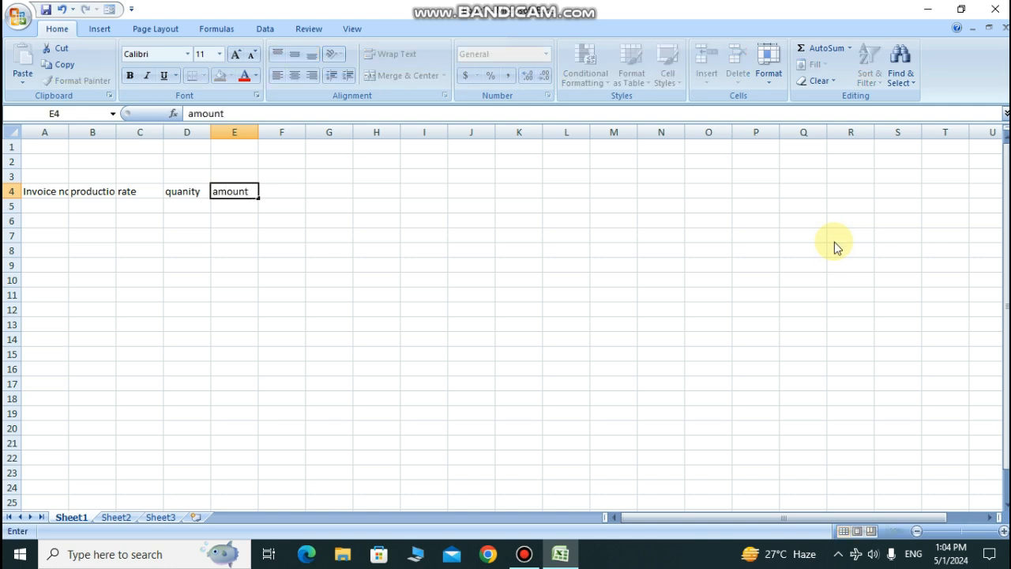
key(Tab)
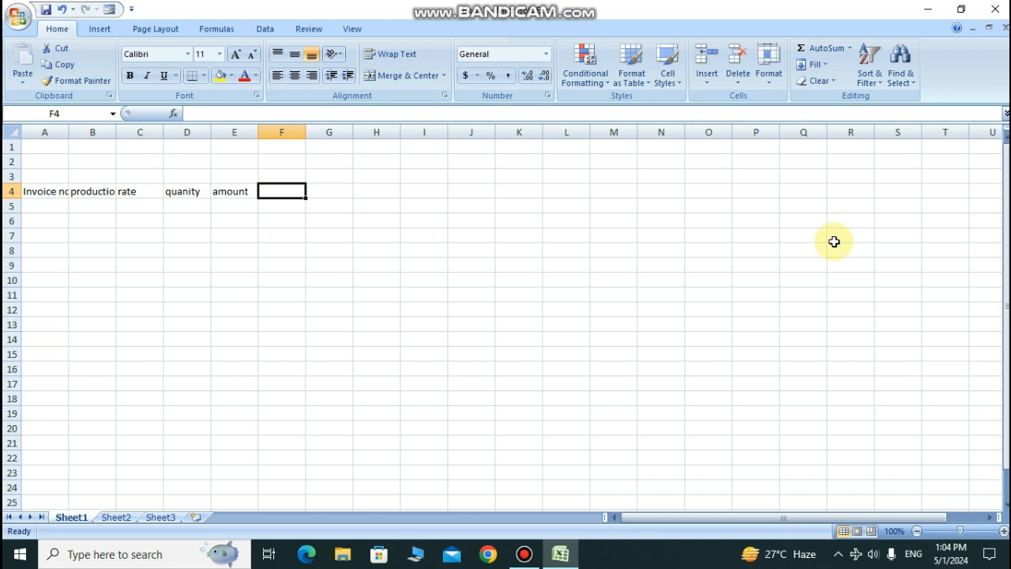
text(G)
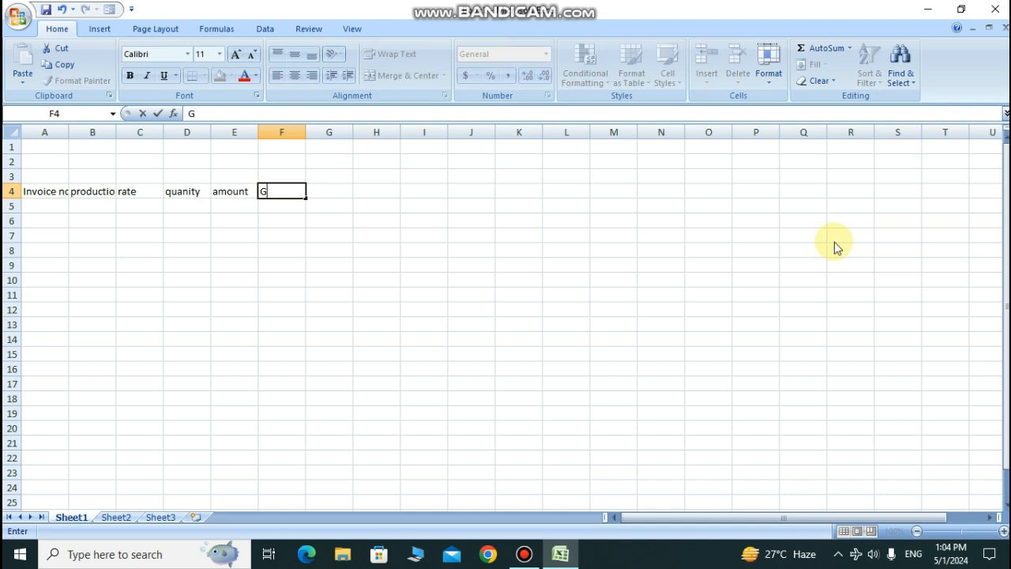
text(St)
key(BackSpace)
text(T)
key(Tab)
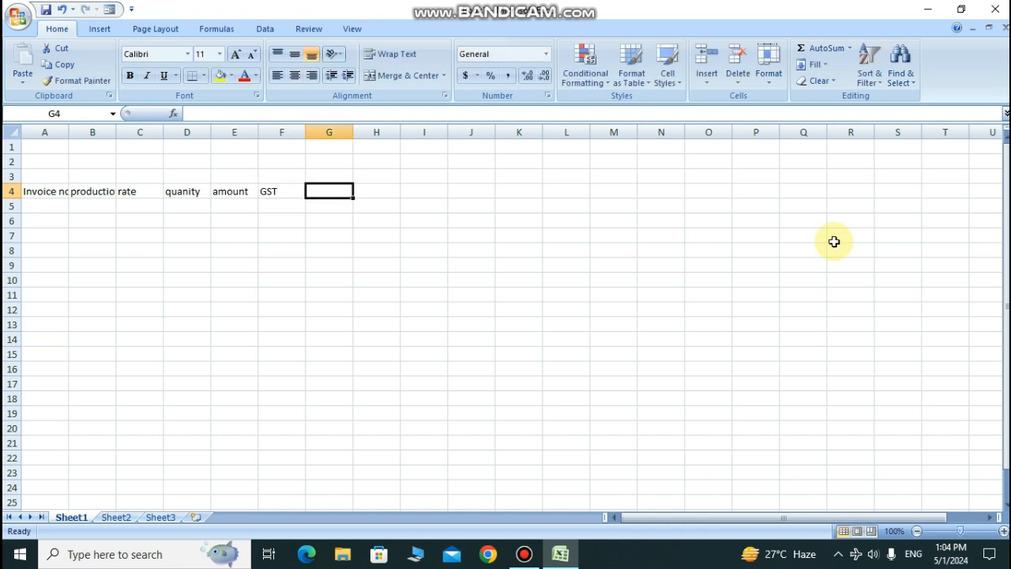
Step: Enter the heading "total amount" in G4 and widen columns A to G to fit their headings
text(to)
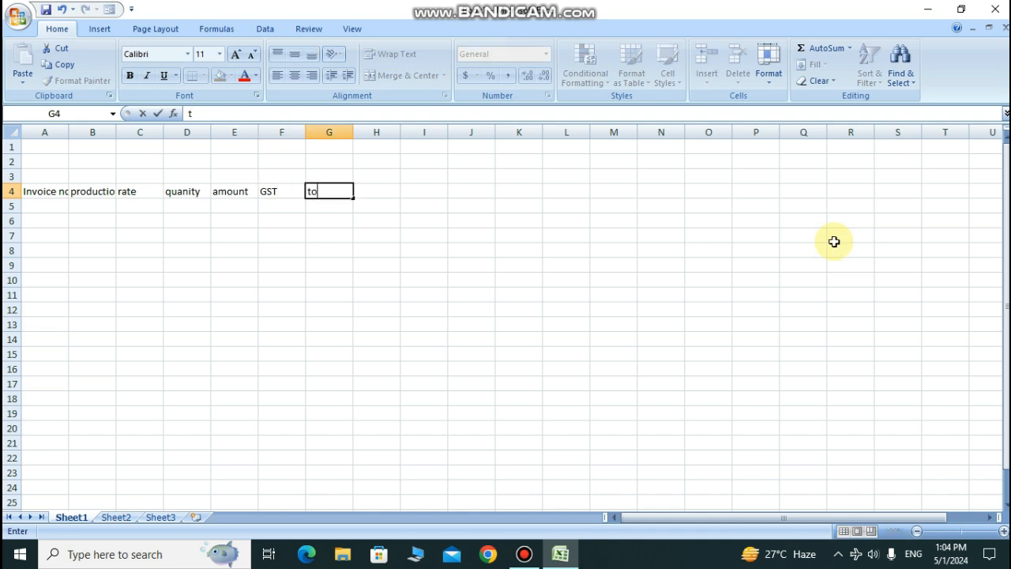
text(tal amount)
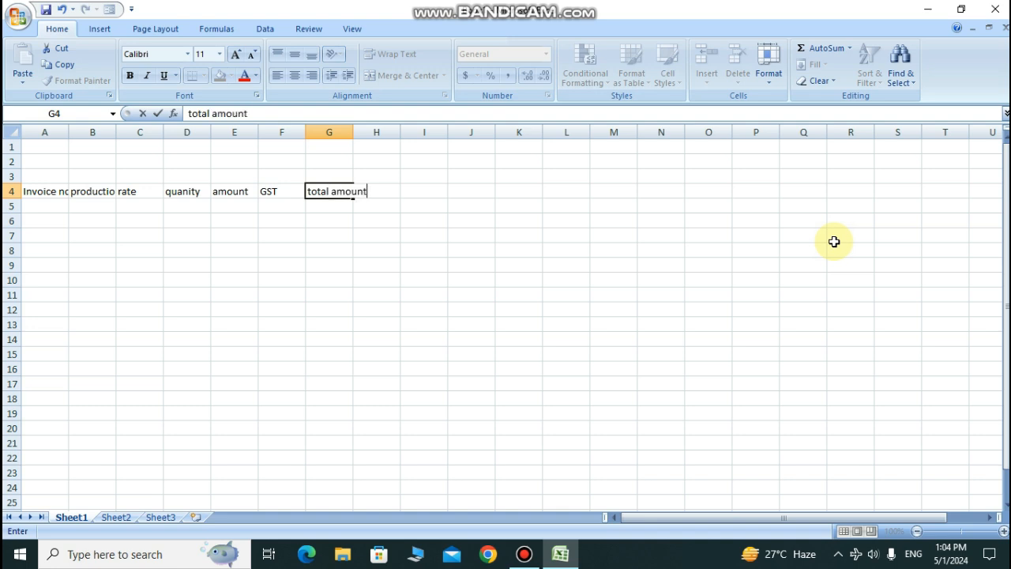
click(345, 220)
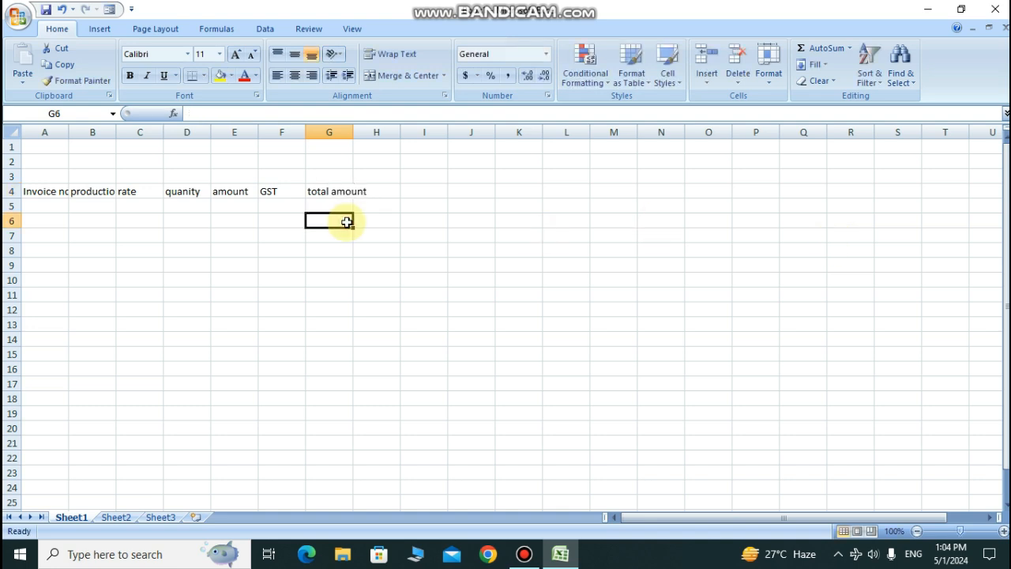
drag(69, 133, 484, 135)
Step: Merge and center A1:G1 and enter the title "Shivam computer & electronic" in it
click(81, 152)
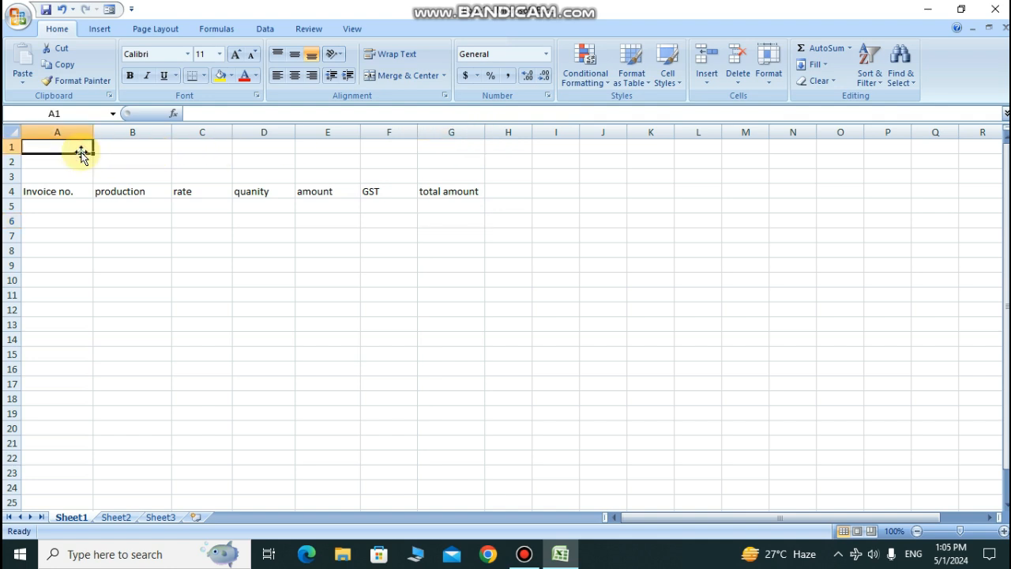
drag(83, 155, 456, 150)
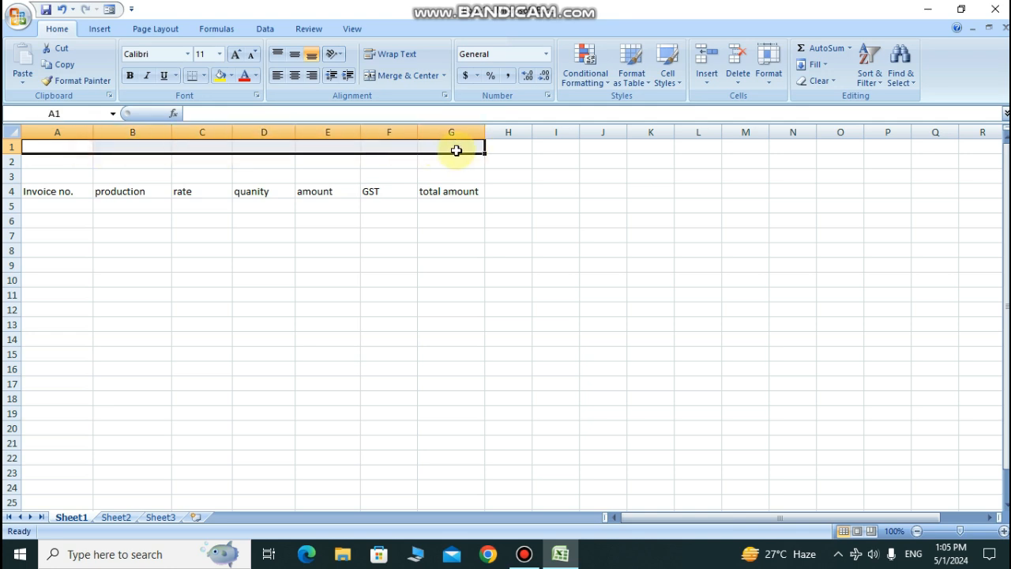
click(403, 80)
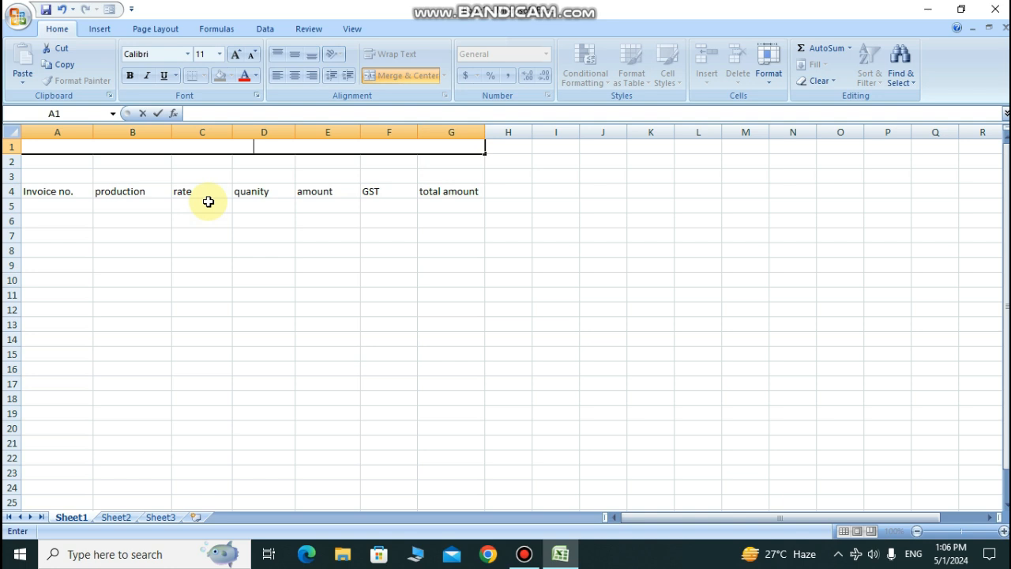
text(Shivam)
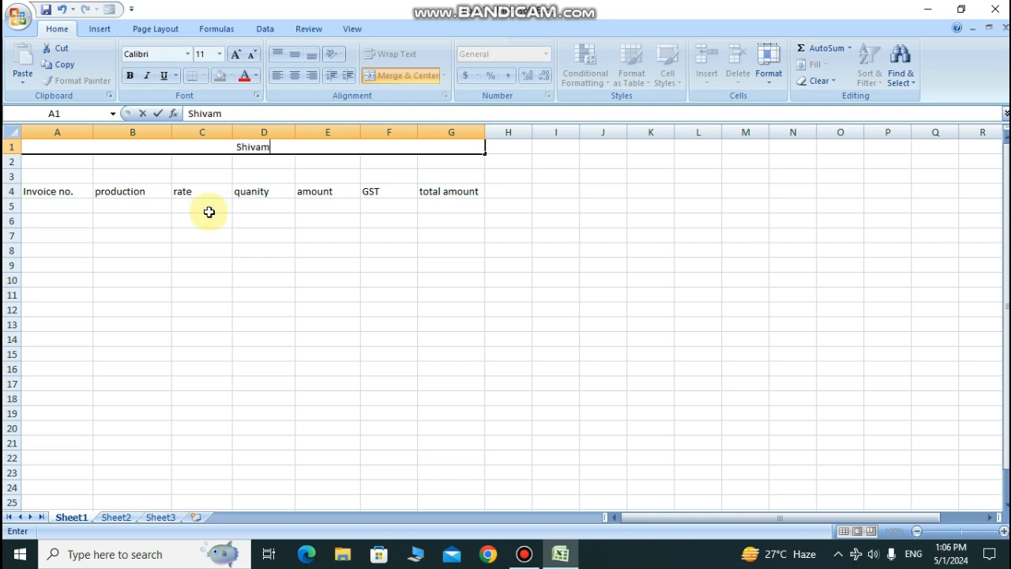
text( compute)
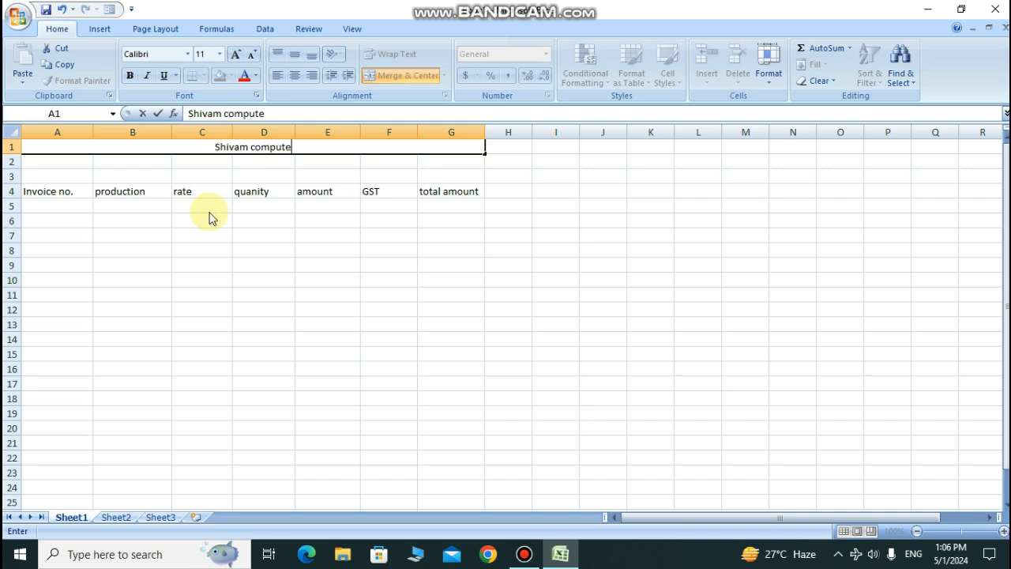
text(r &)
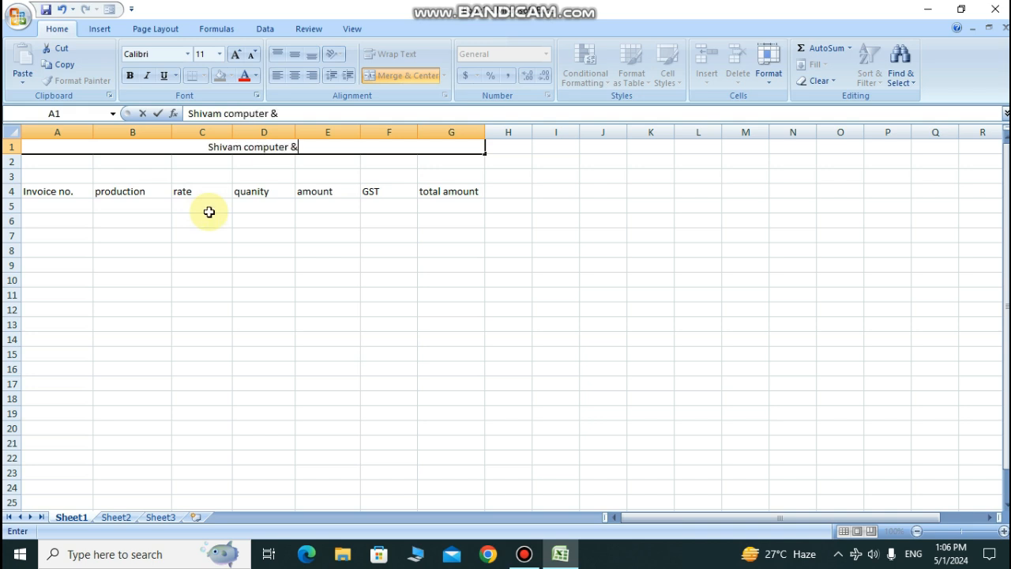
text( electronic)
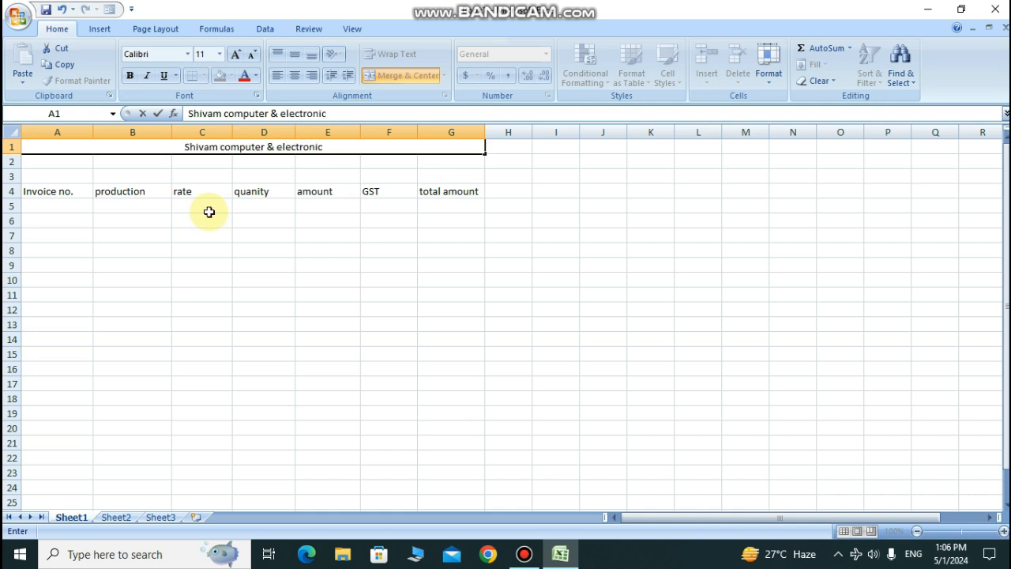
key(Return)
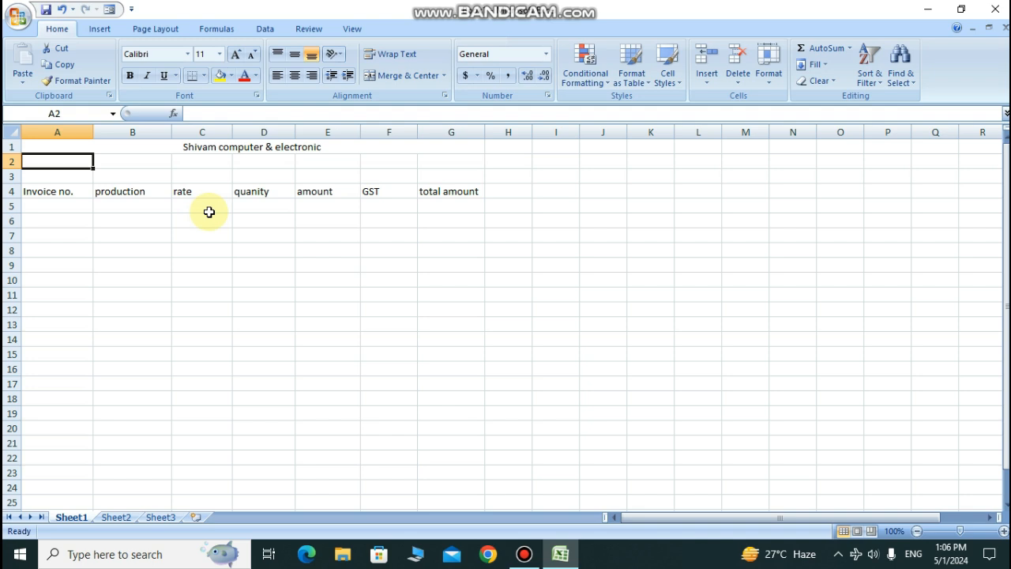
Step: Merge and center A2:G2 and enter the shop's address in it
drag(57, 161, 447, 158)
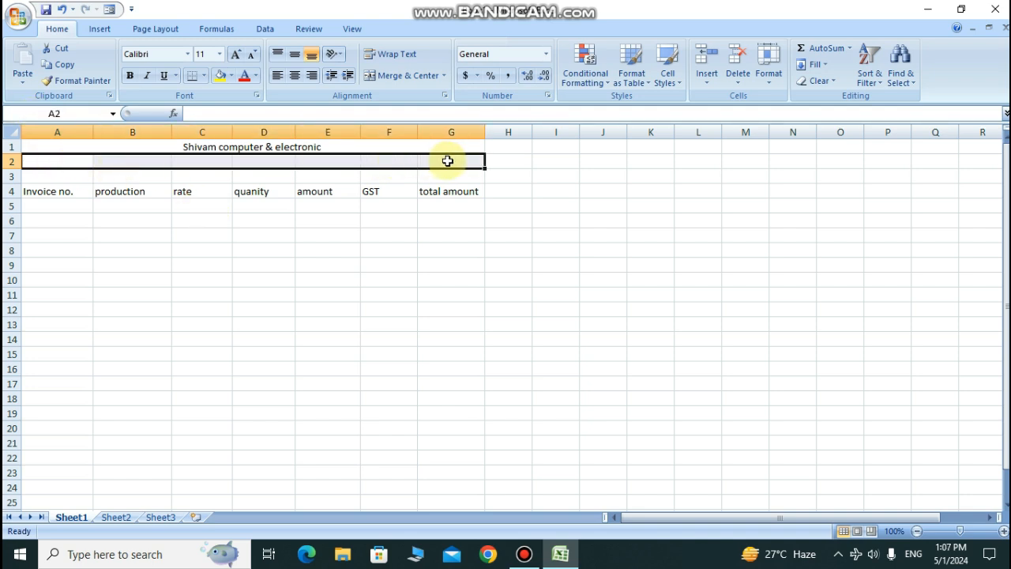
click(408, 73)
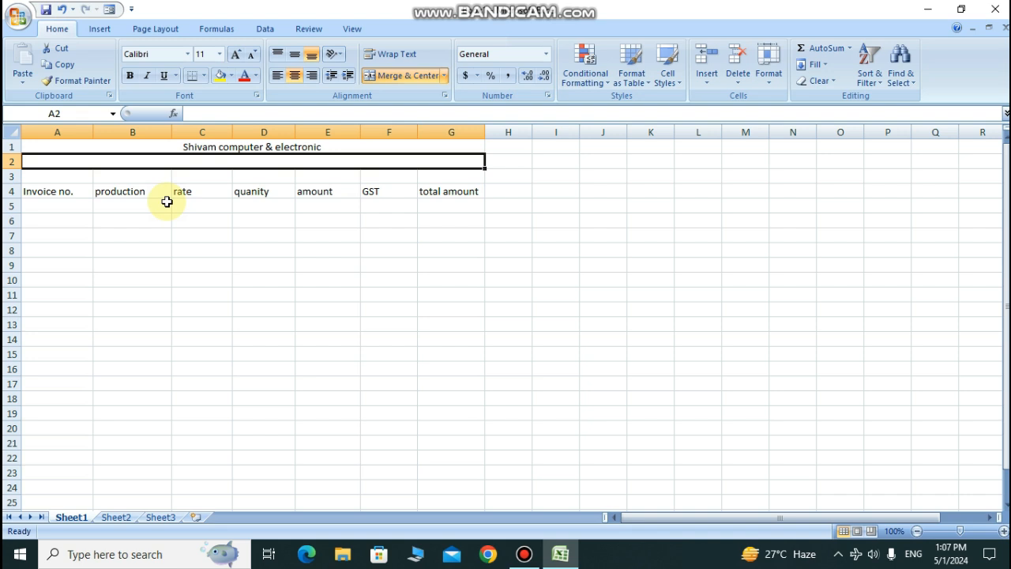
text(shivpur,varanasi,)
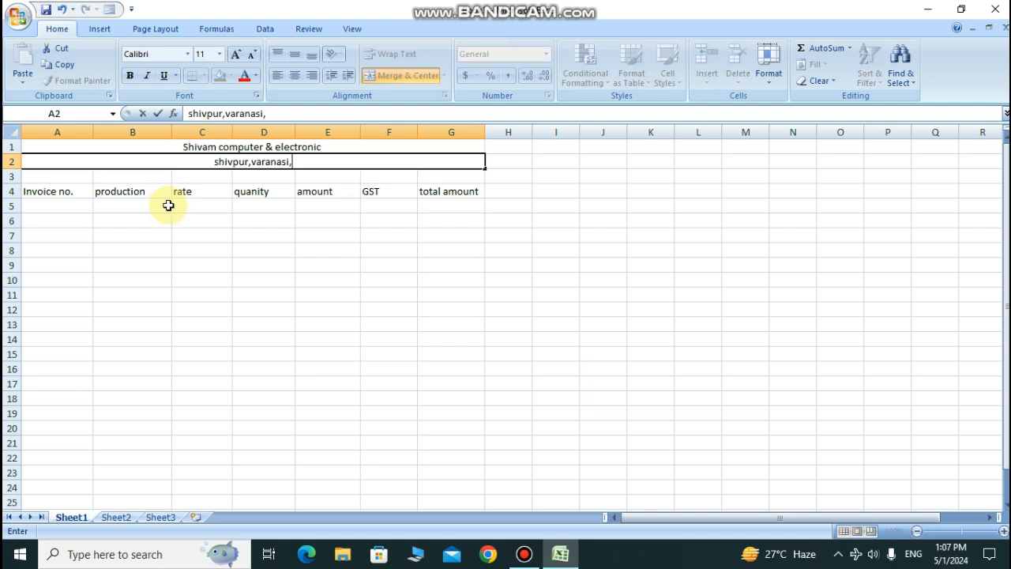
text(up)
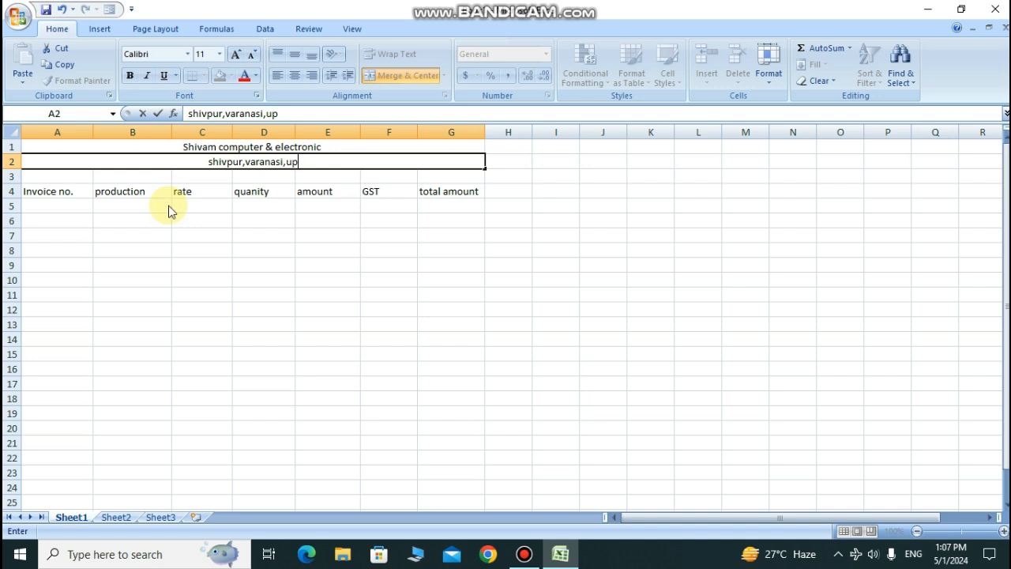
Step: Merge and center A3:G3 and enter the subtitle "Bill entry" in it
drag(86, 176, 447, 169)
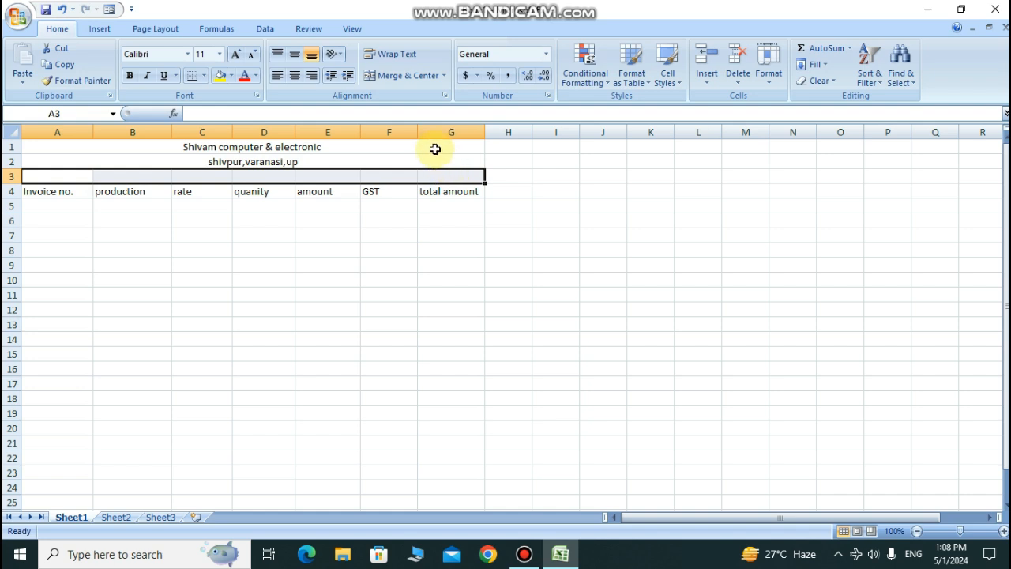
click(405, 75)
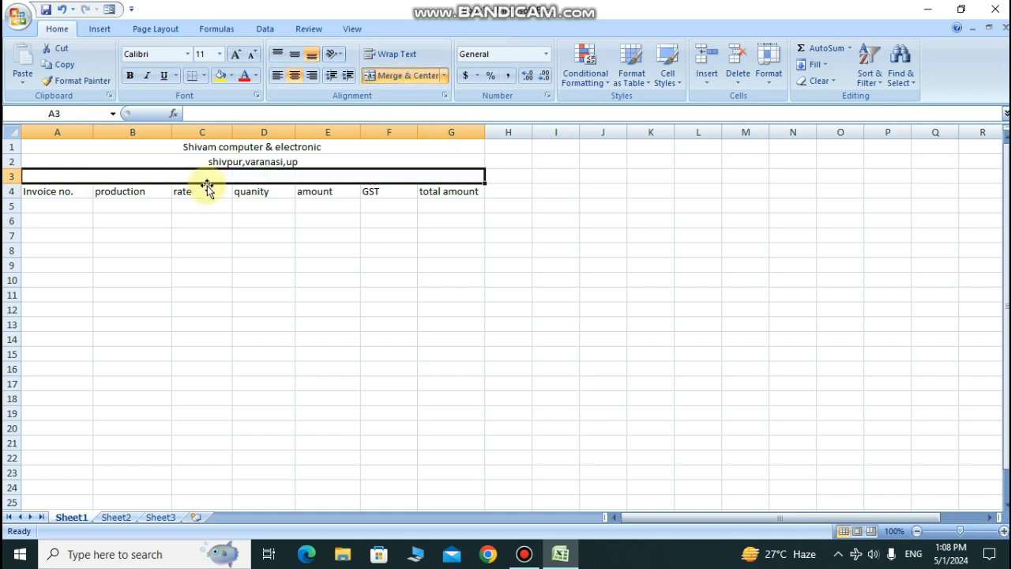
text(Bill)
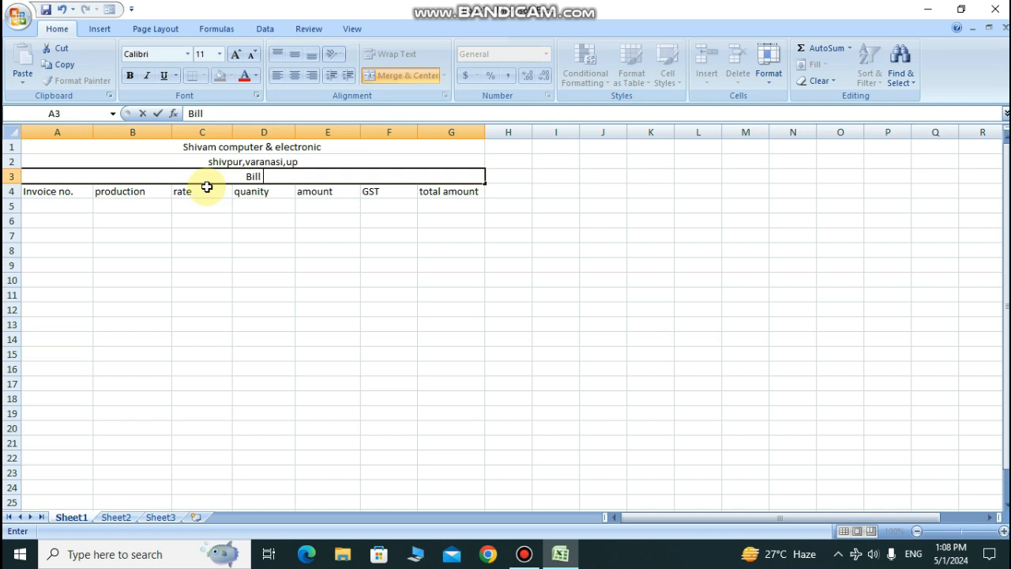
text( entry)
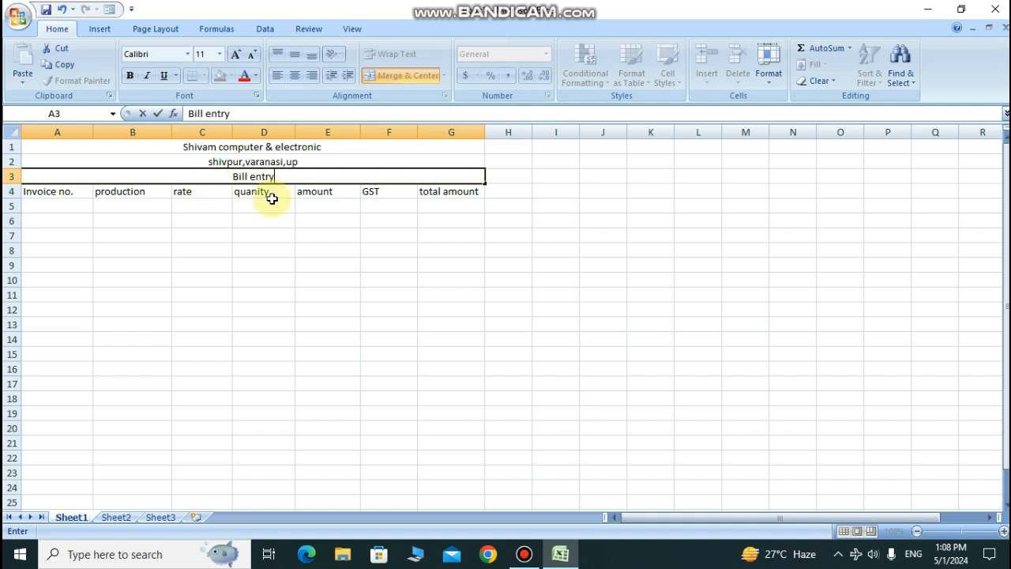
Step: Apply all borders to the range A1:G15
drag(47, 147, 170, 352)
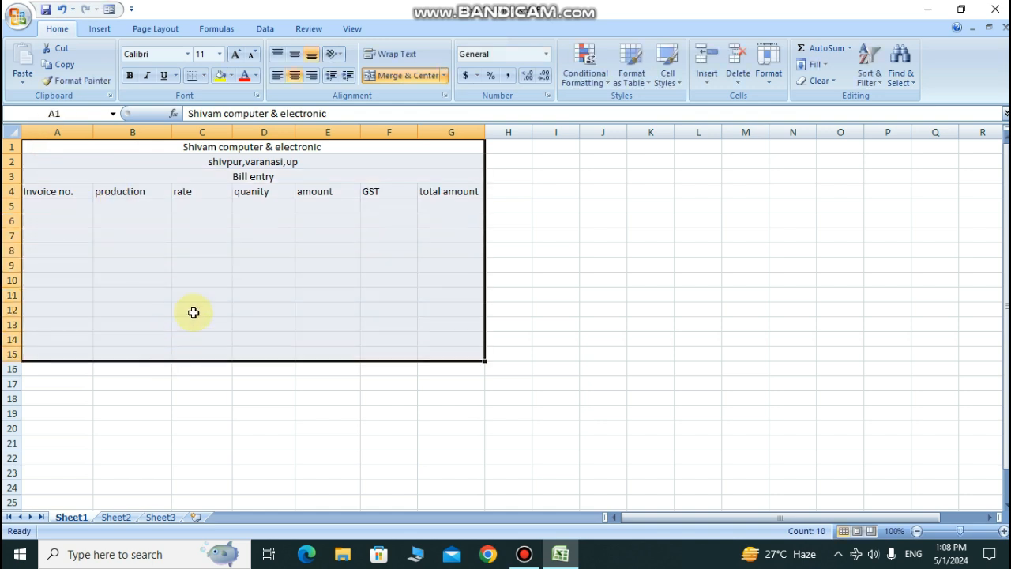
click(203, 75)
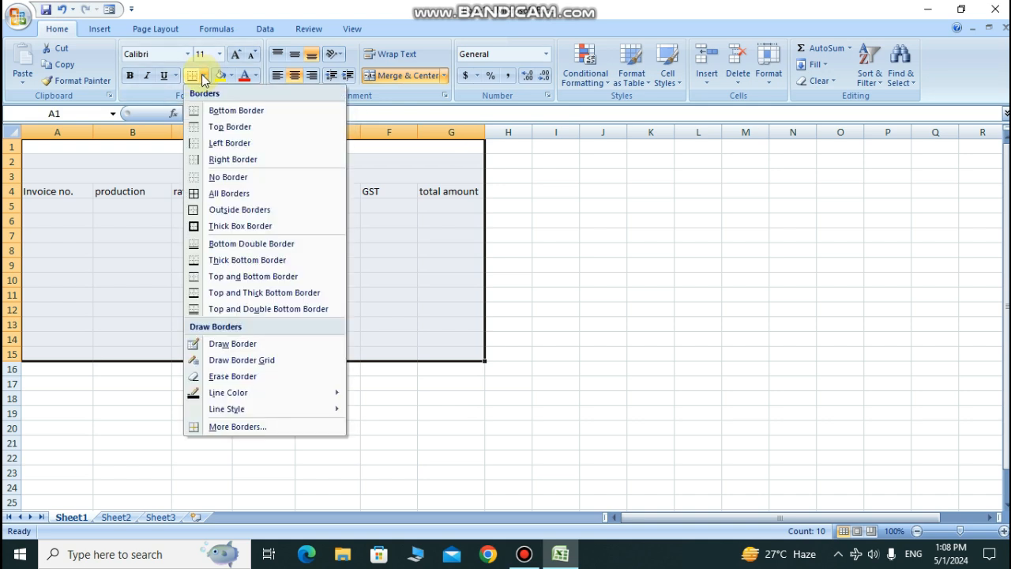
click(229, 194)
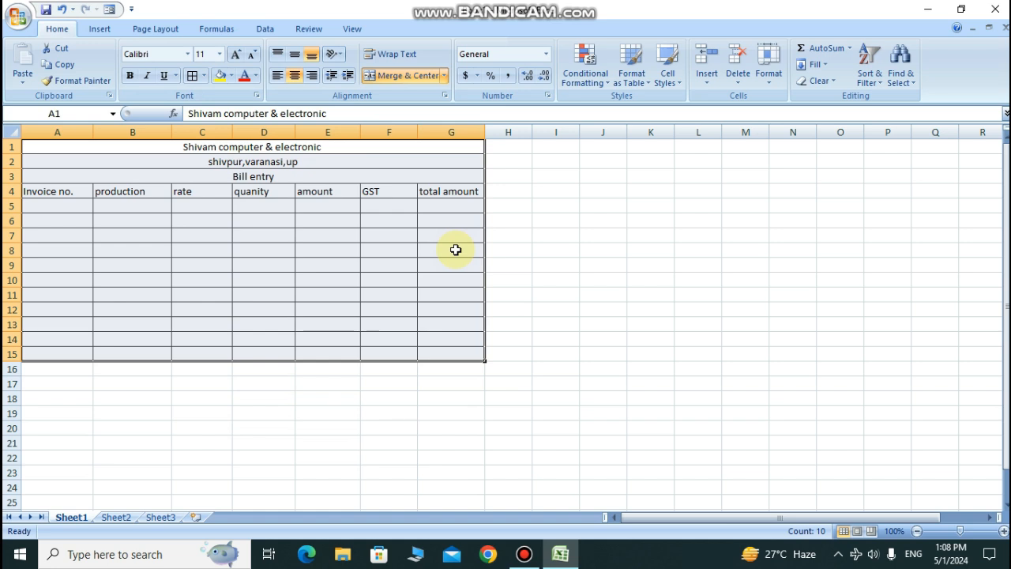
Step: Make the shop title in row 1, the column headings in A4:G4 and the "Bill entry" subtitle bold
click(190, 146)
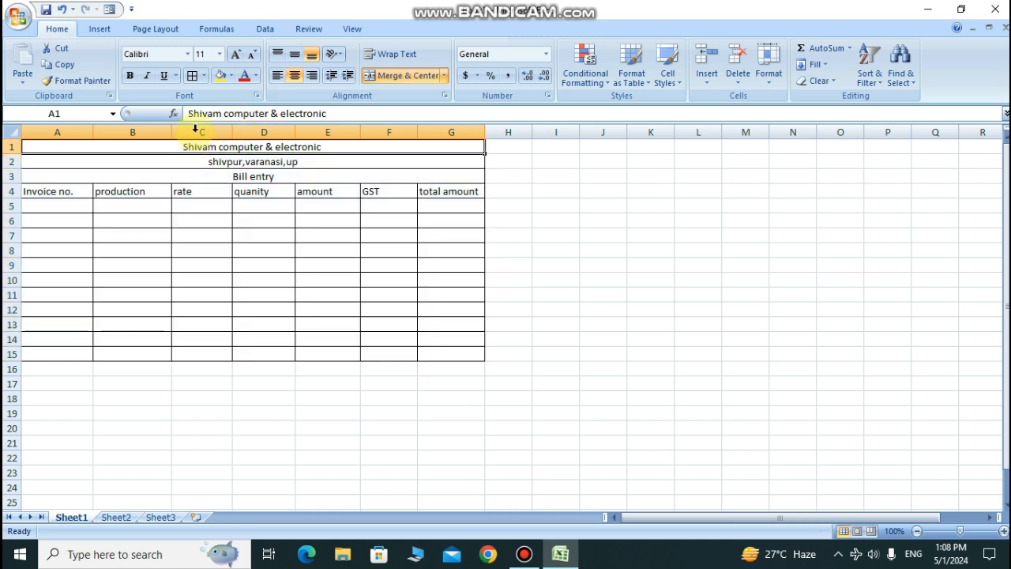
click(131, 75)
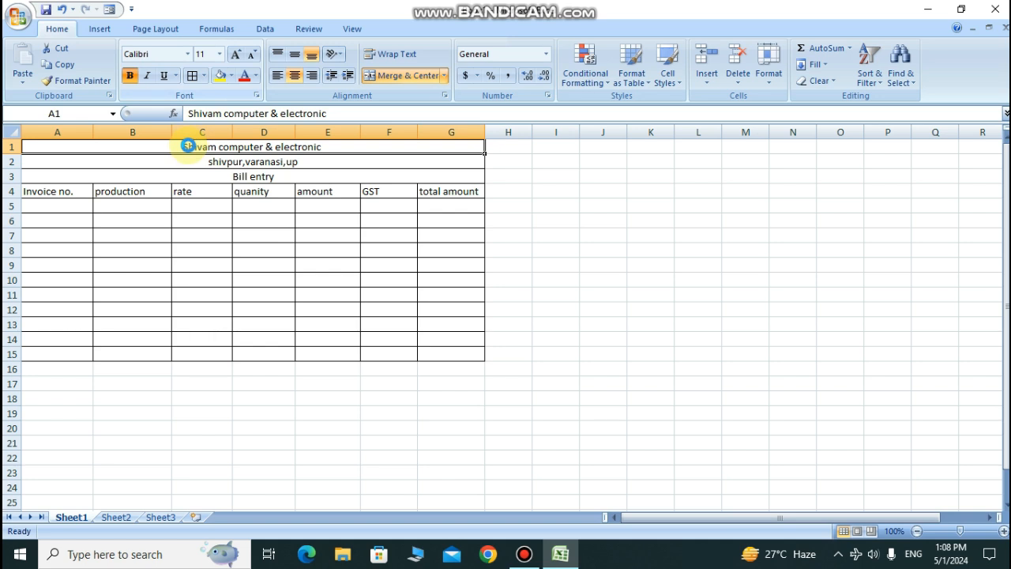
click(556, 205)
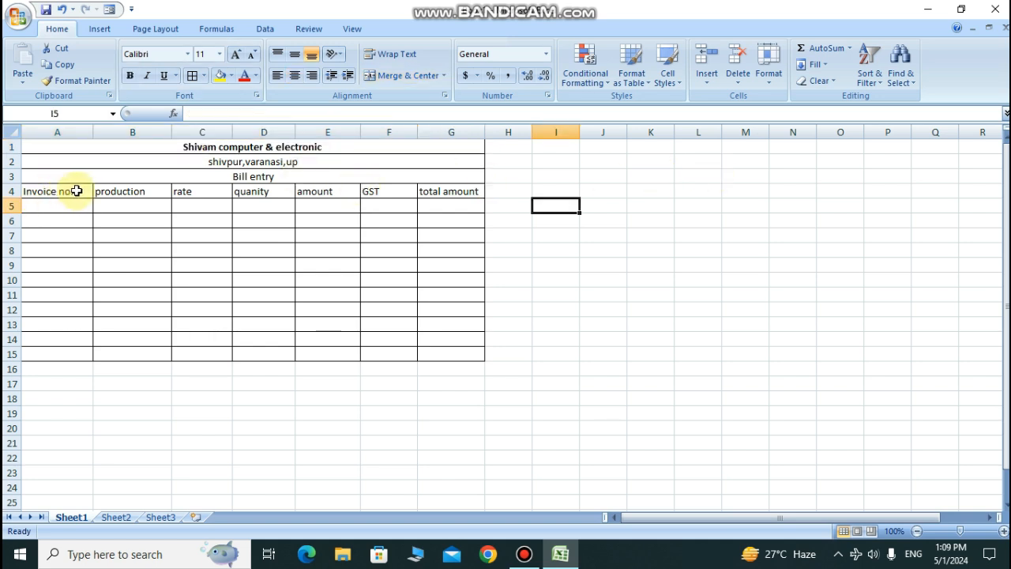
drag(81, 191, 441, 191)
click(129, 76)
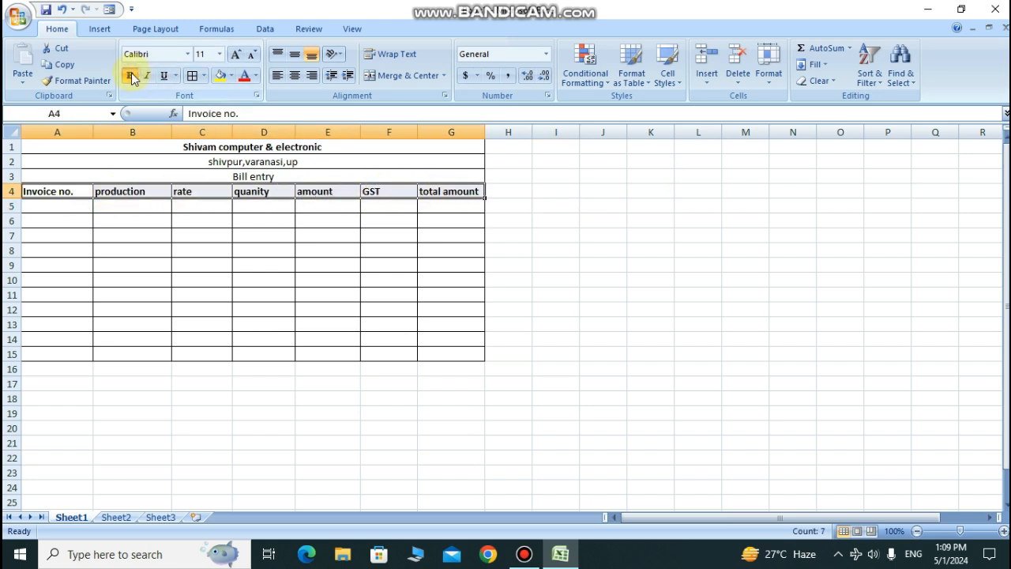
click(242, 175)
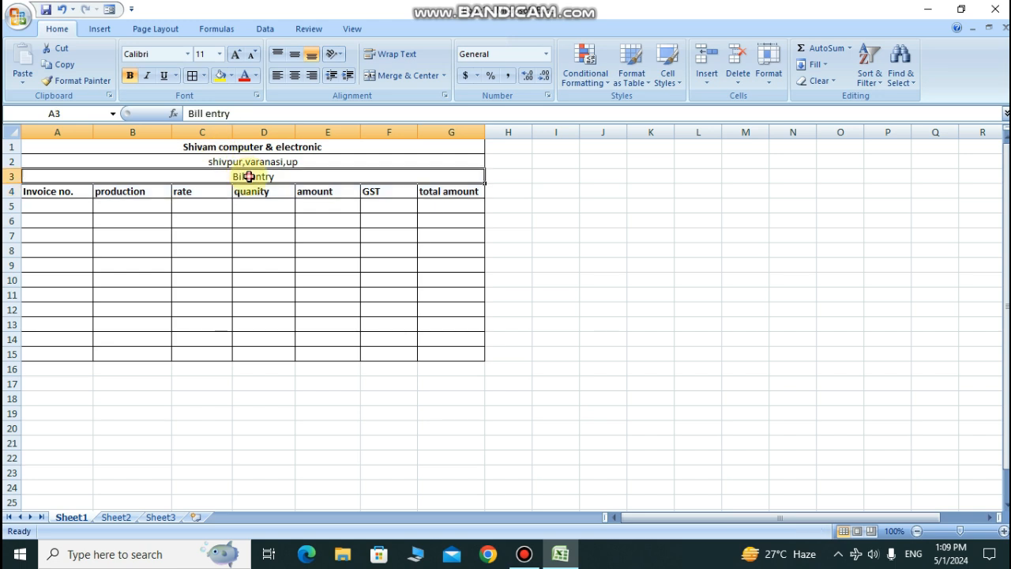
click(131, 78)
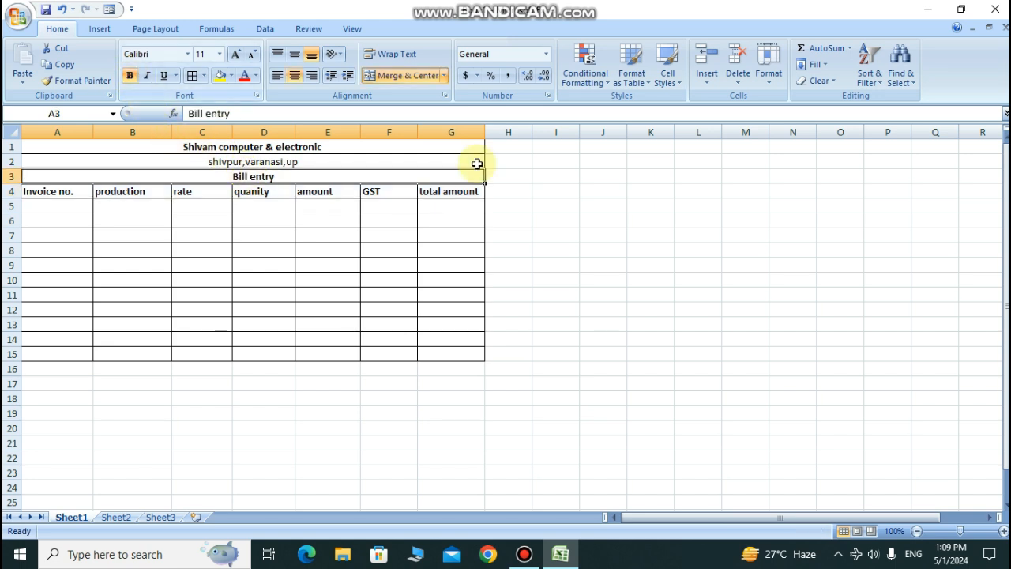
Step: Fill the shop title row with standard light green and the "Bill entry" row with standard blue
click(153, 150)
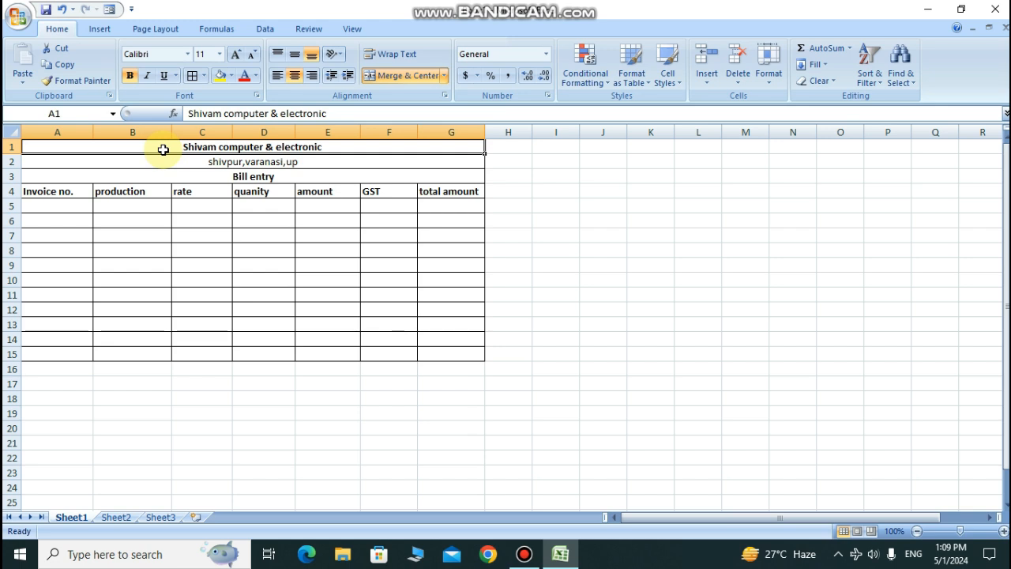
click(231, 76)
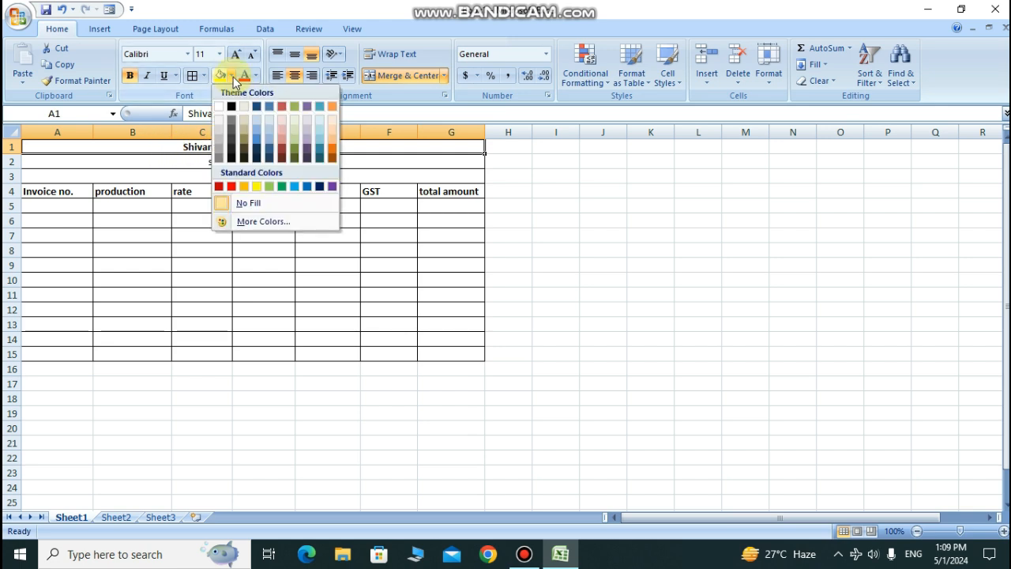
click(270, 186)
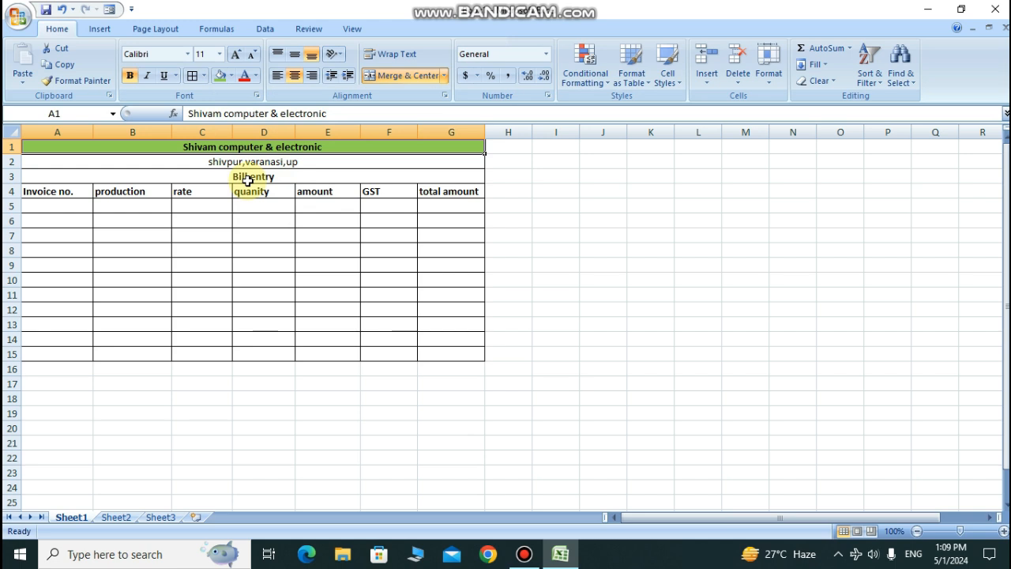
click(260, 178)
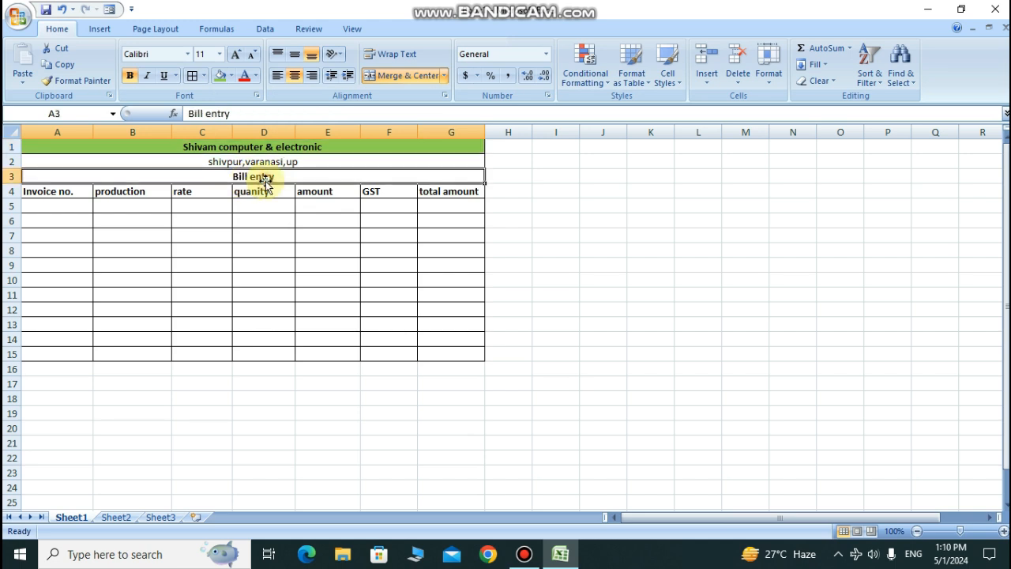
click(229, 76)
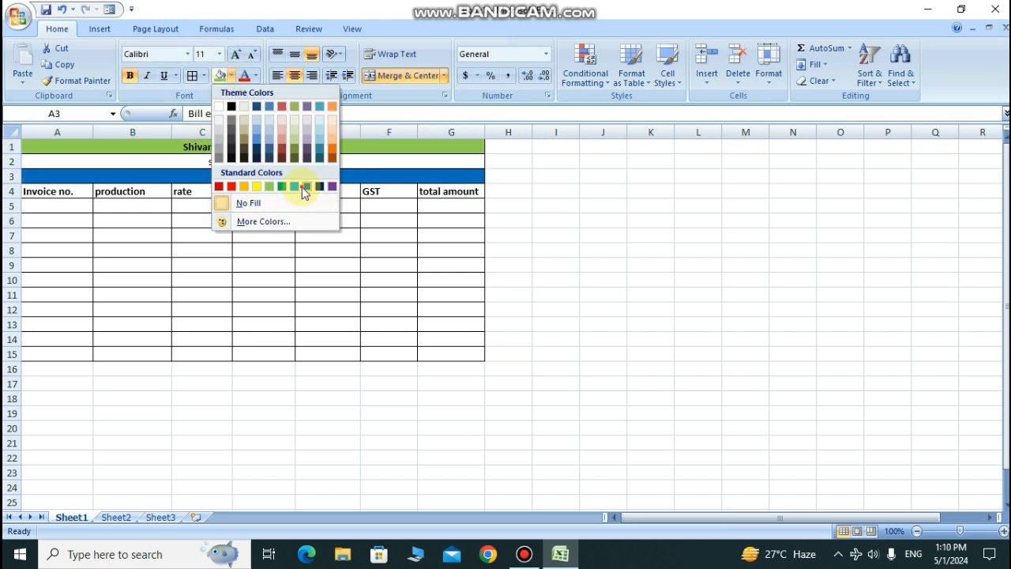
click(301, 186)
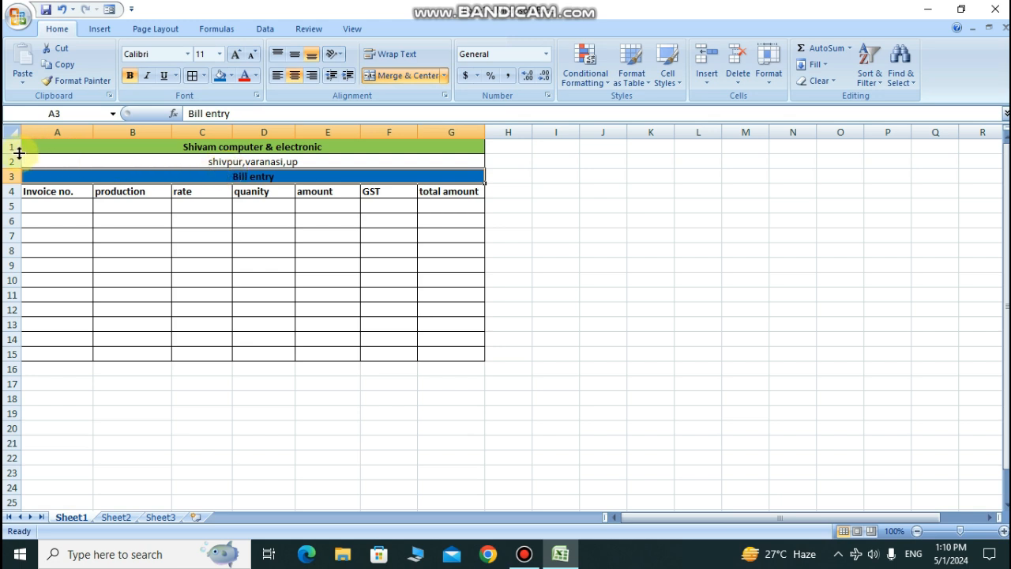
Step: Increase the height of rows 1 to 3 and middle-align the subtitle, address and shop title vertically
drag(14, 153, 16, 207)
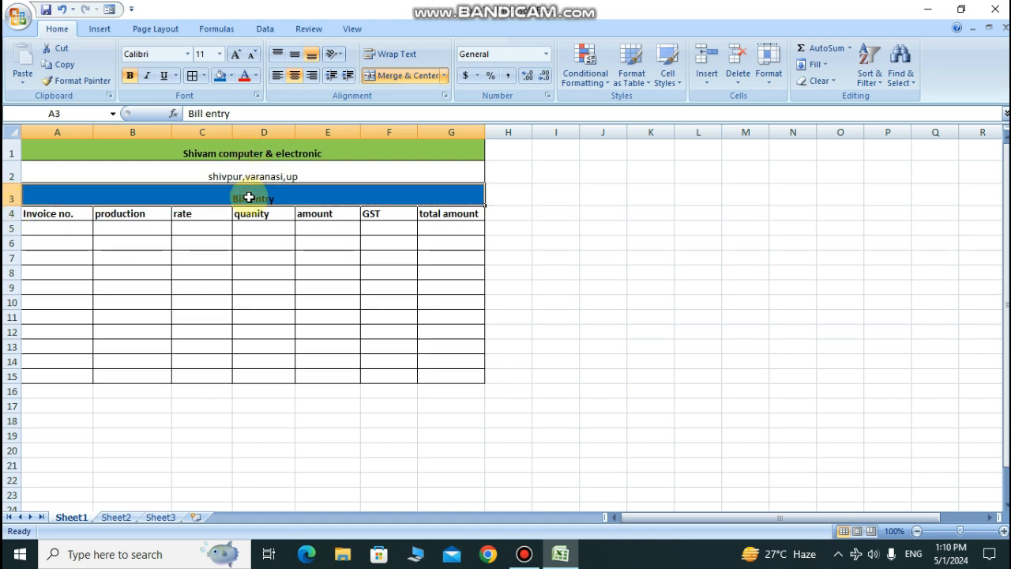
click(298, 60)
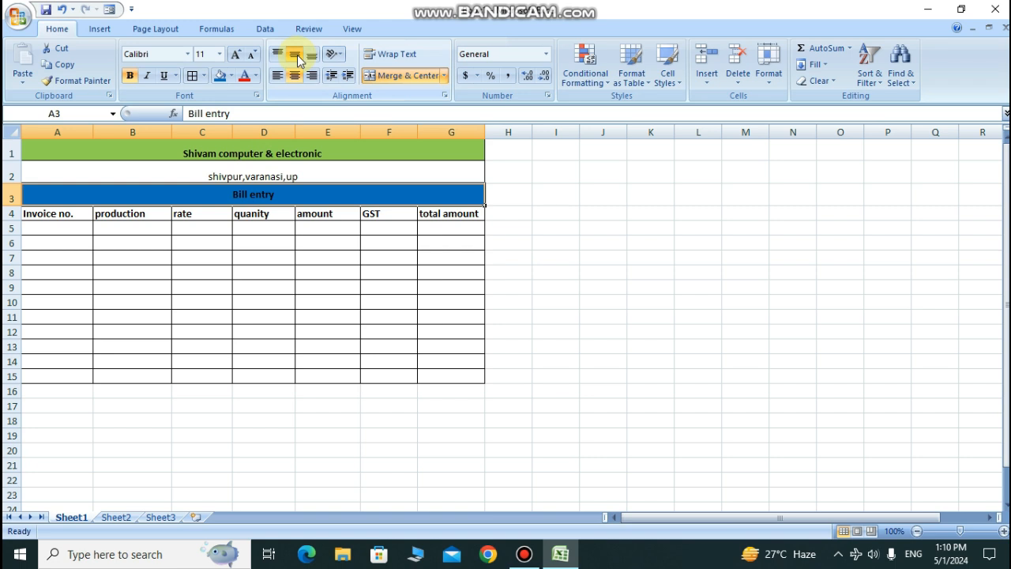
click(266, 176)
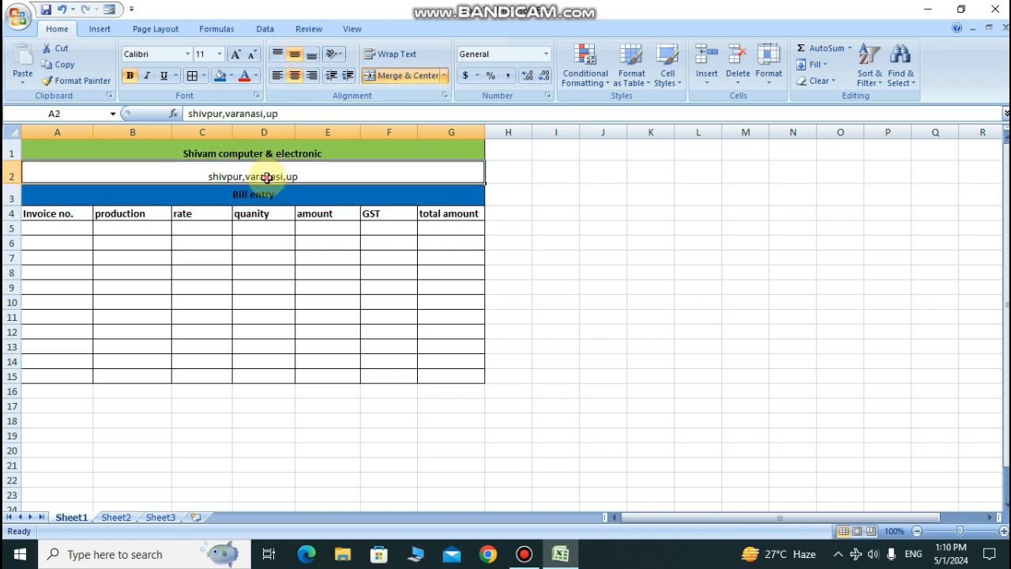
click(295, 55)
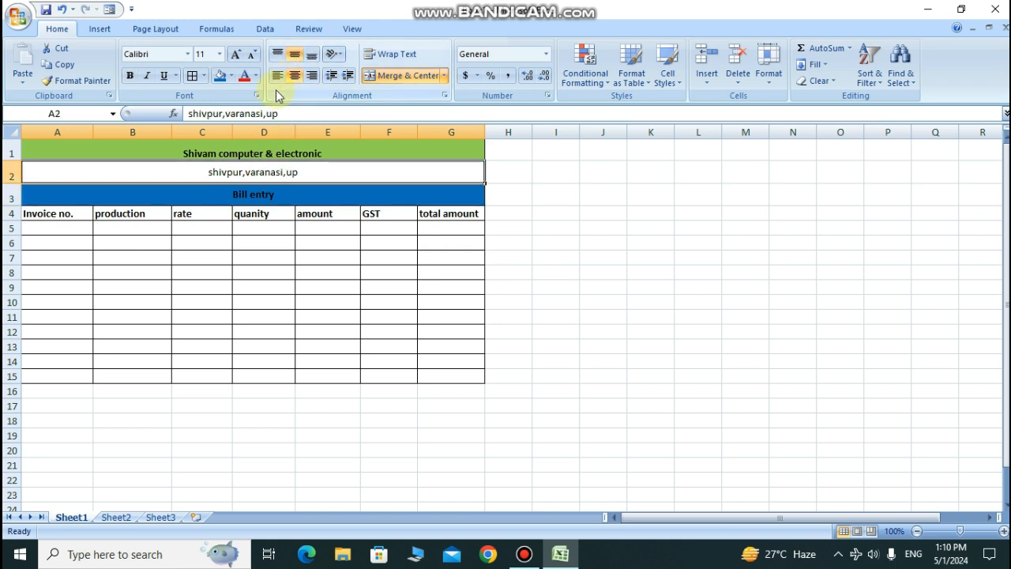
click(269, 152)
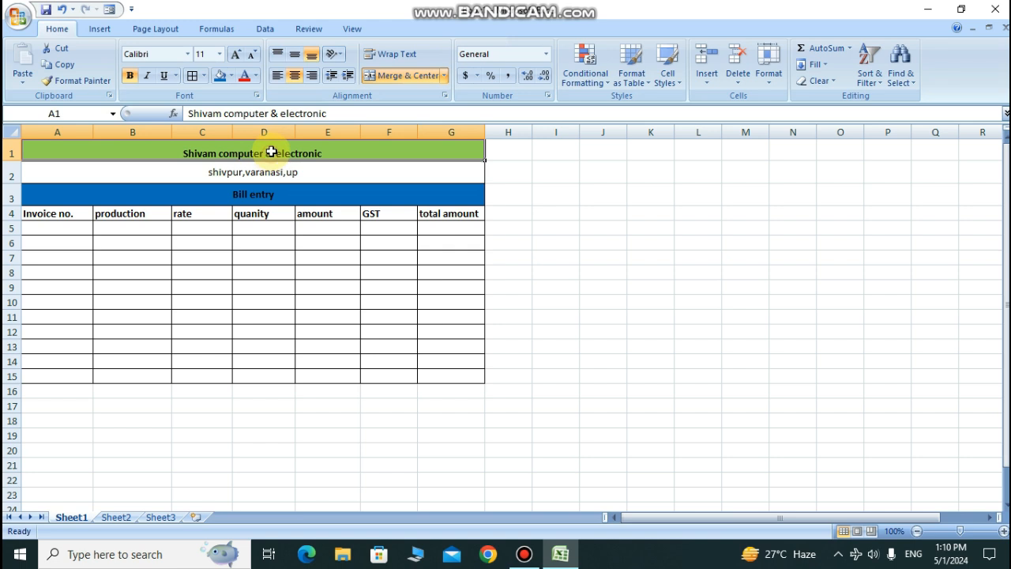
click(294, 55)
Step: Increase the font size of the shop title, the address and the "Bill entry" subtitle to 18
click(236, 55)
click(236, 55)
click(235, 56)
click(234, 56)
click(254, 174)
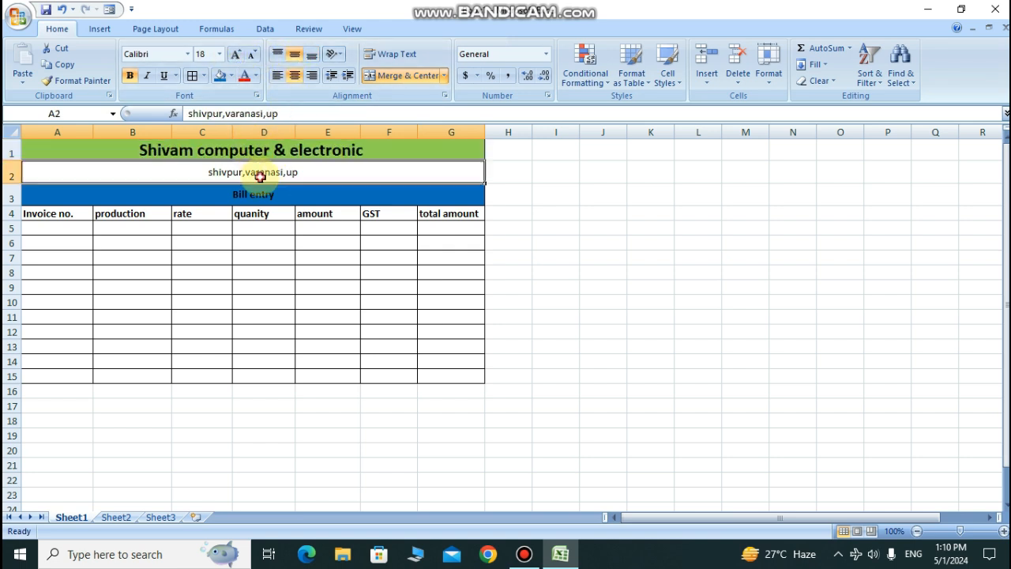
click(240, 55)
click(239, 55)
click(239, 55)
click(239, 55)
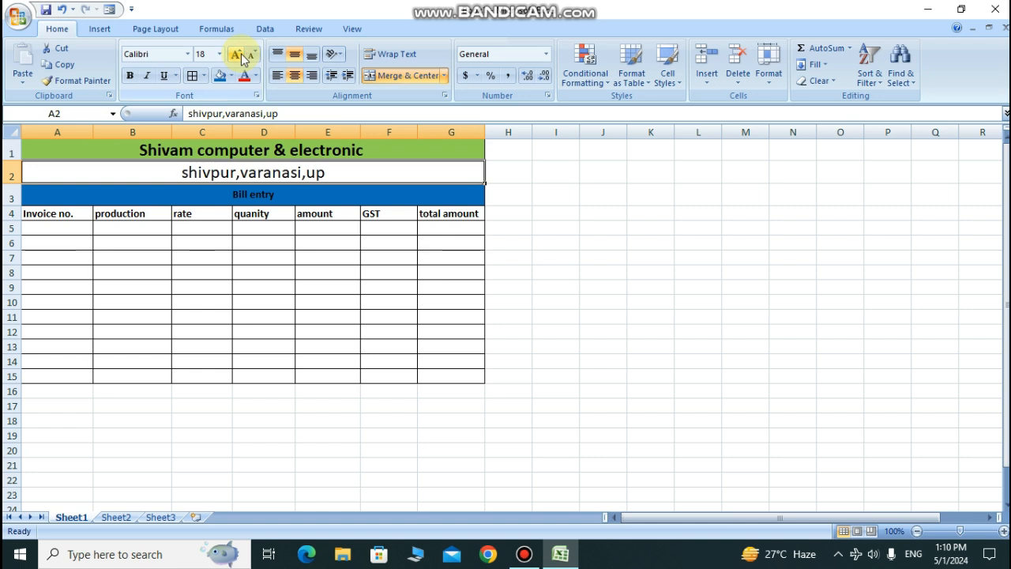
click(269, 204)
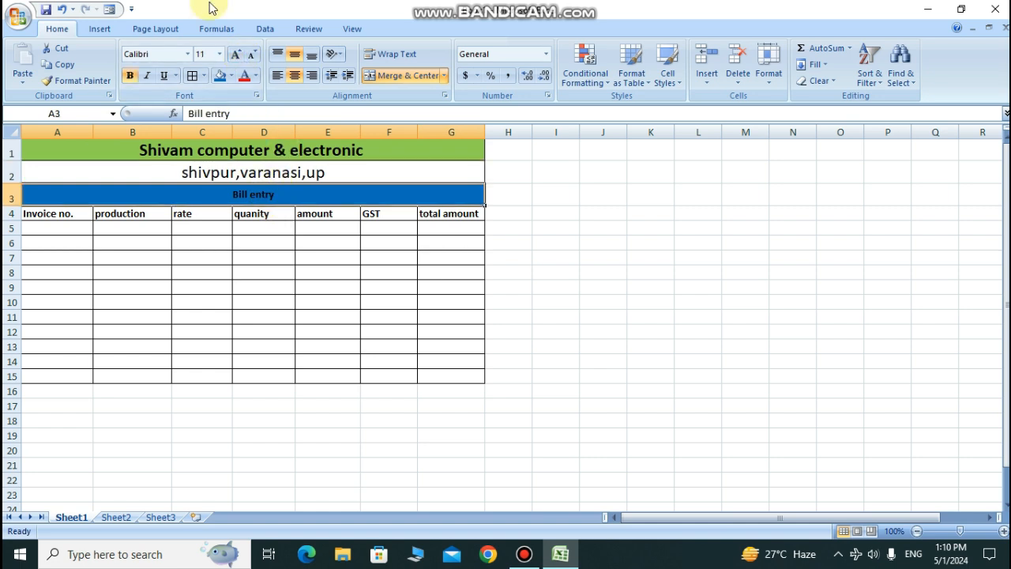
click(238, 55)
click(237, 55)
click(237, 55)
click(237, 55)
click(600, 190)
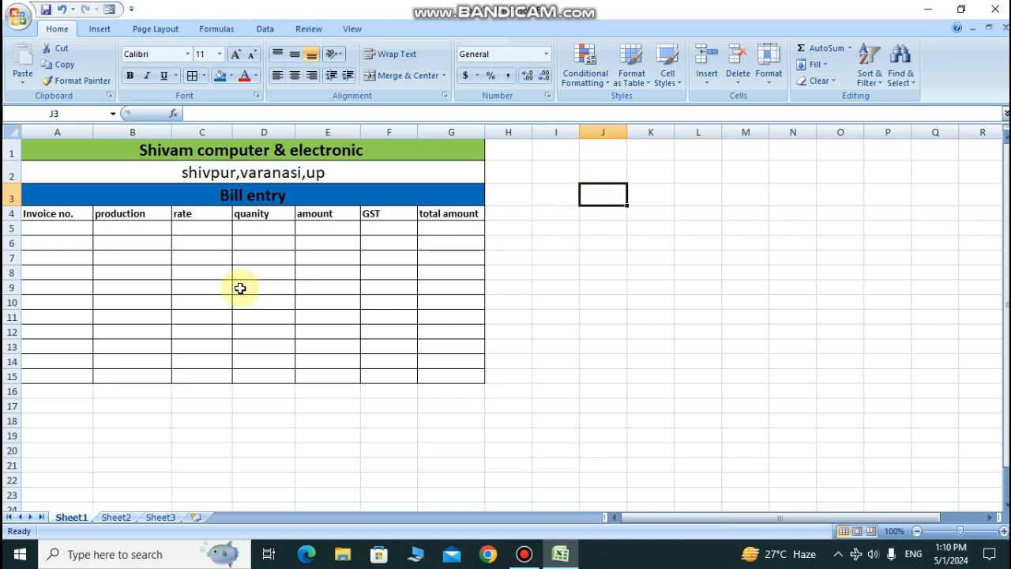
Step: Fill in the first bill row with invoice no. 1001 in A5, "mobile phone" in B5 and rate 25000 in C5
click(56, 227)
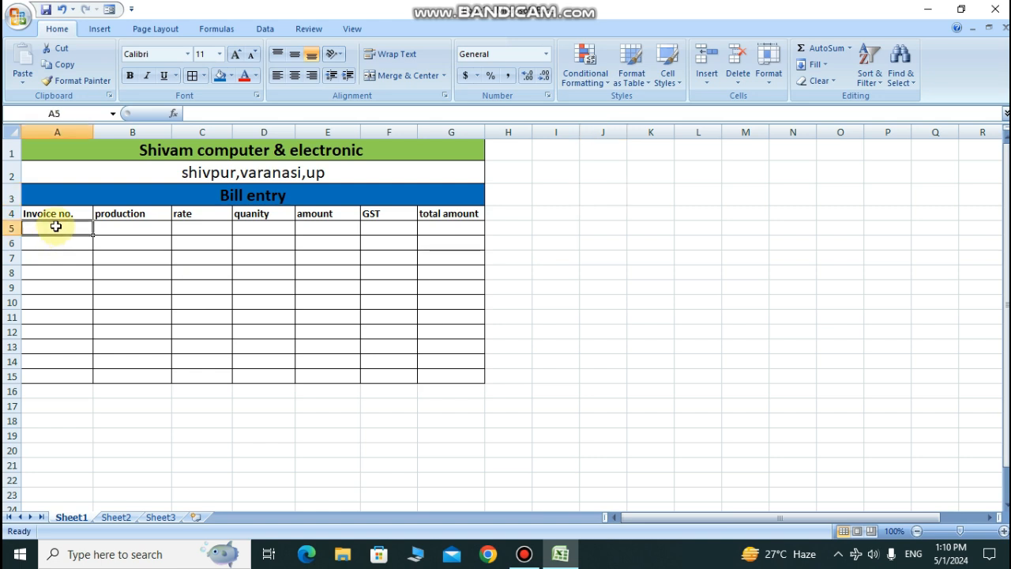
text(1)
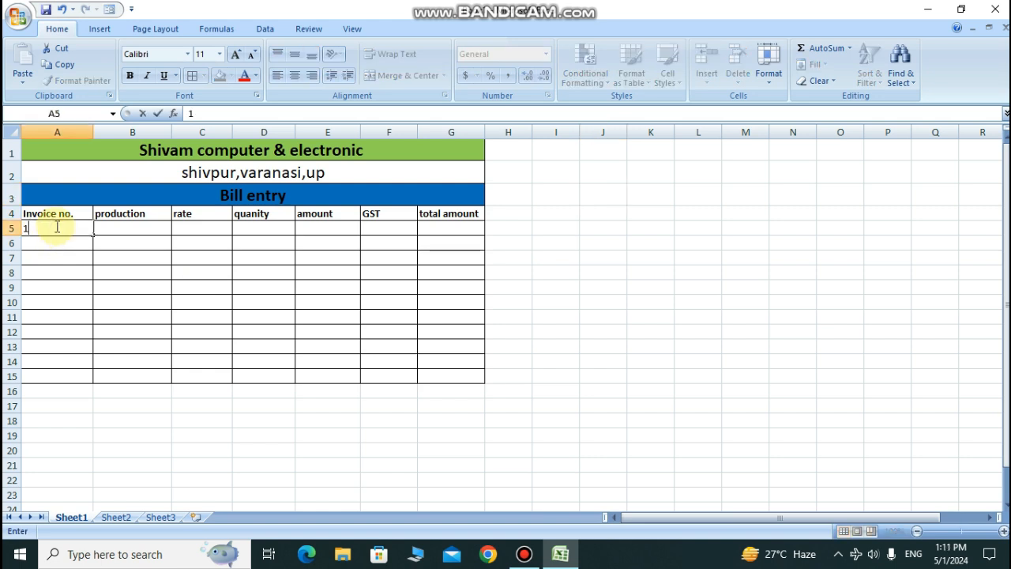
text(001)
key(Tab)
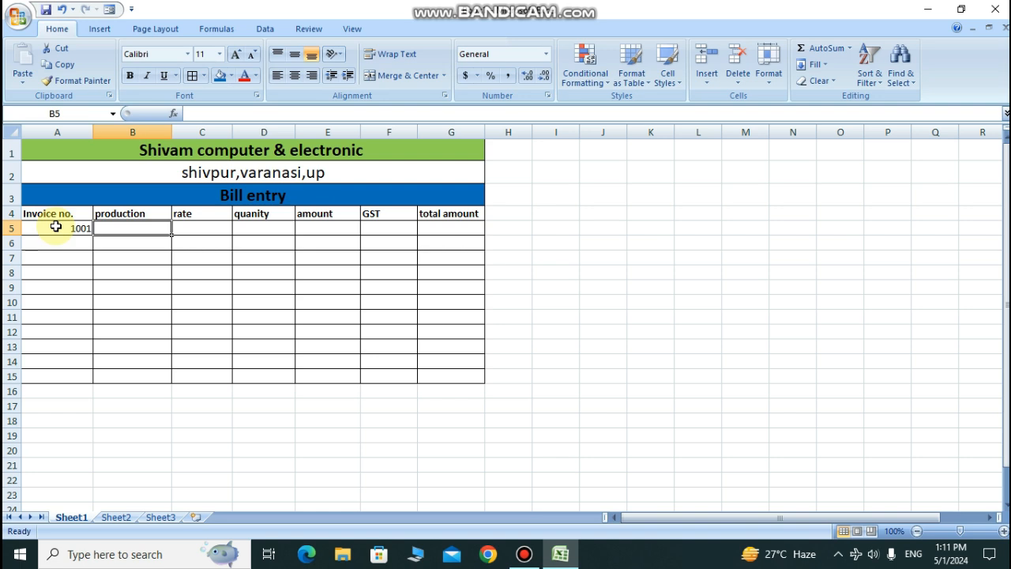
text(mobil)
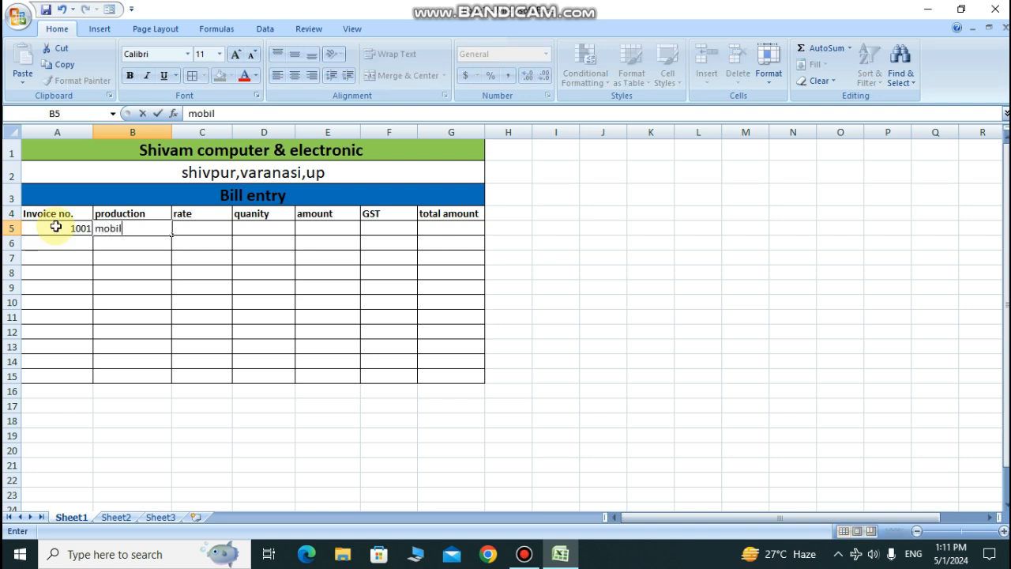
text(e phone)
click(201, 236)
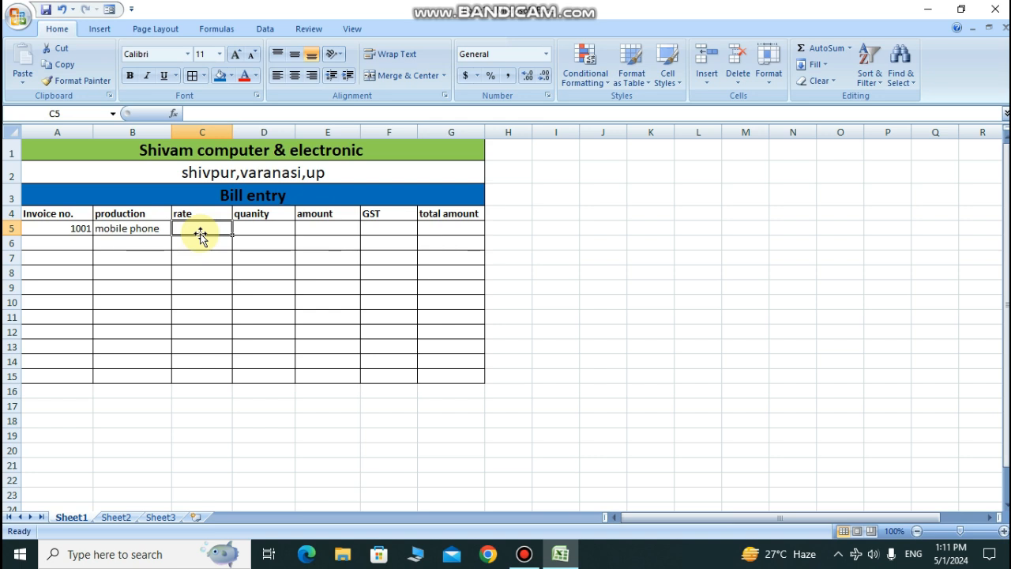
text(2500)
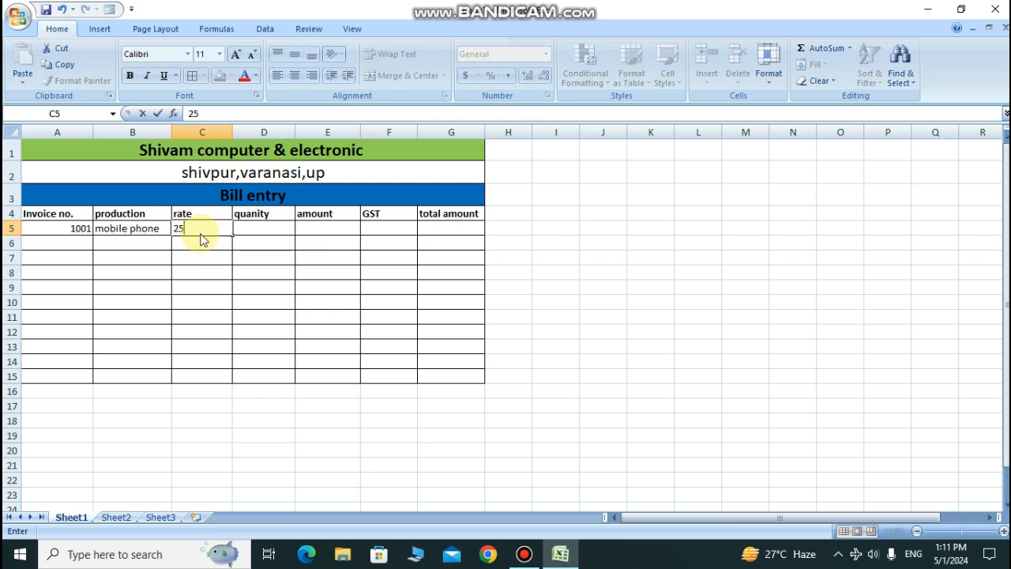
text(0)
key(Tab)
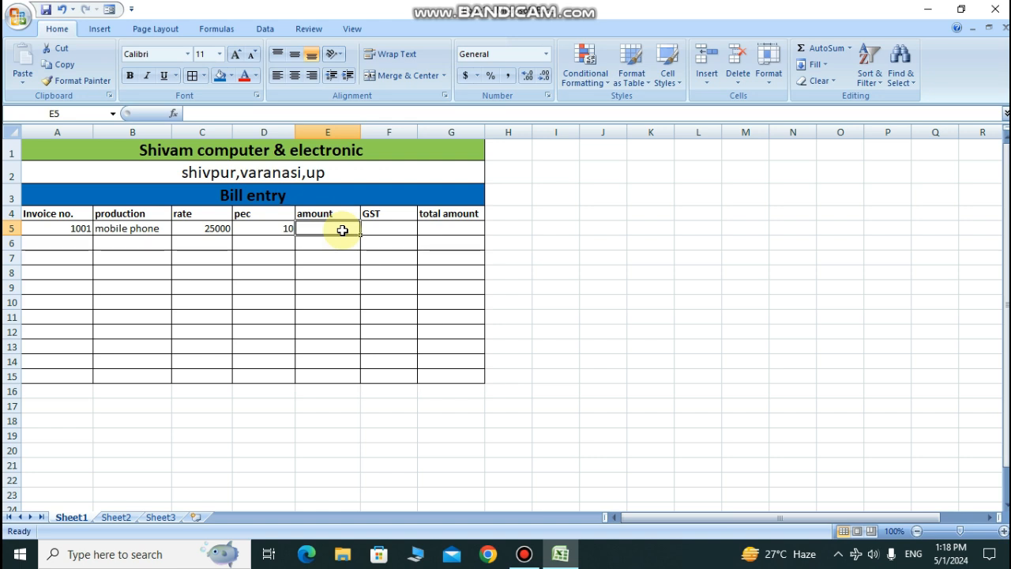
Step: Calculate the mobile phone's amount in E5 as rate times pieces with the formula =C5*D5
text(=)
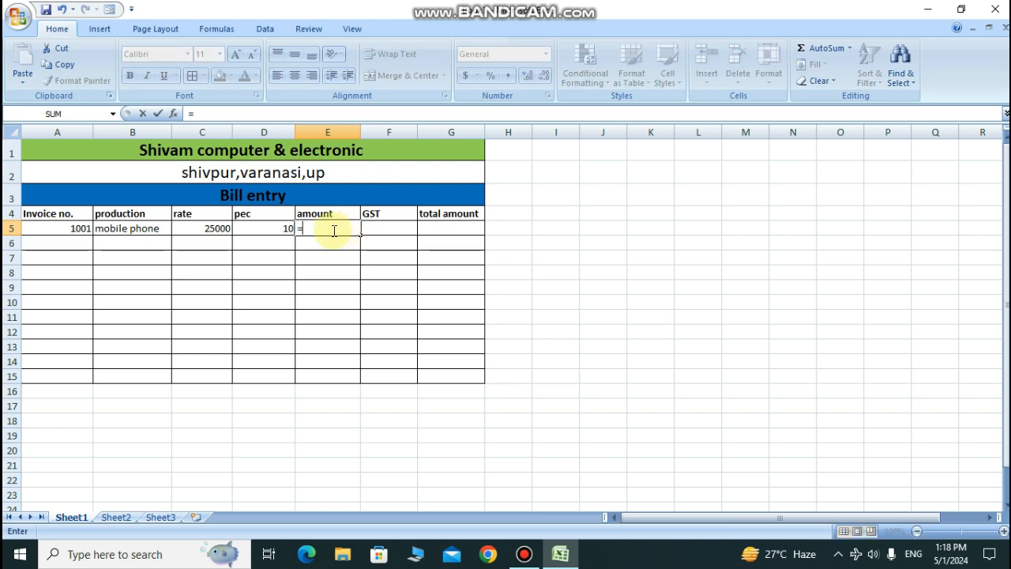
click(213, 228)
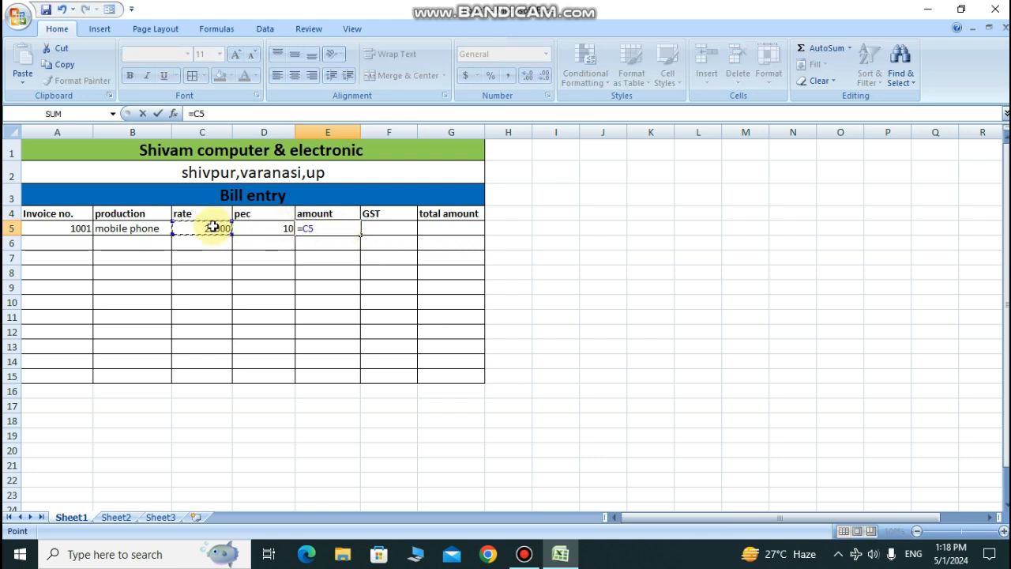
text(*)
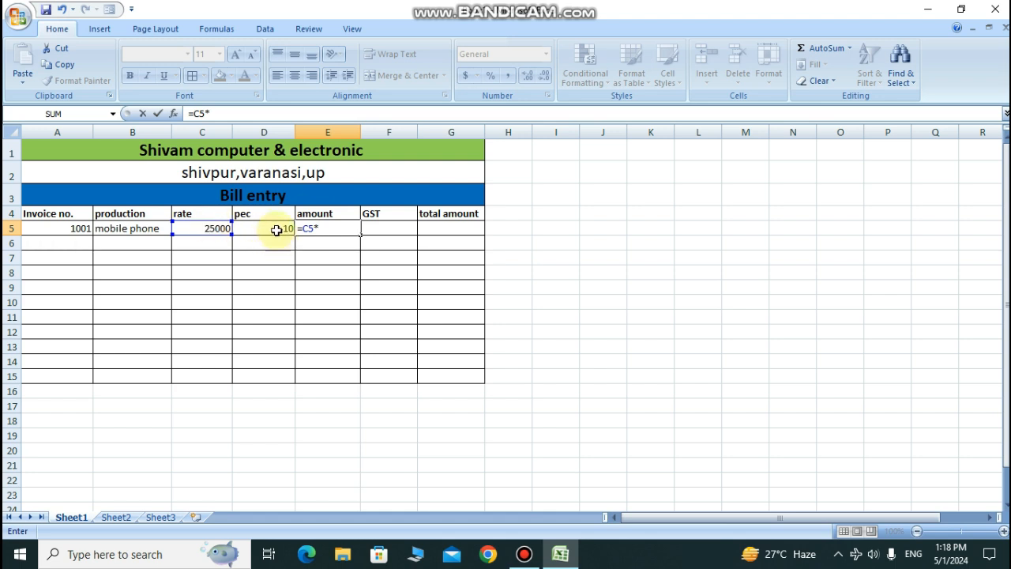
click(272, 228)
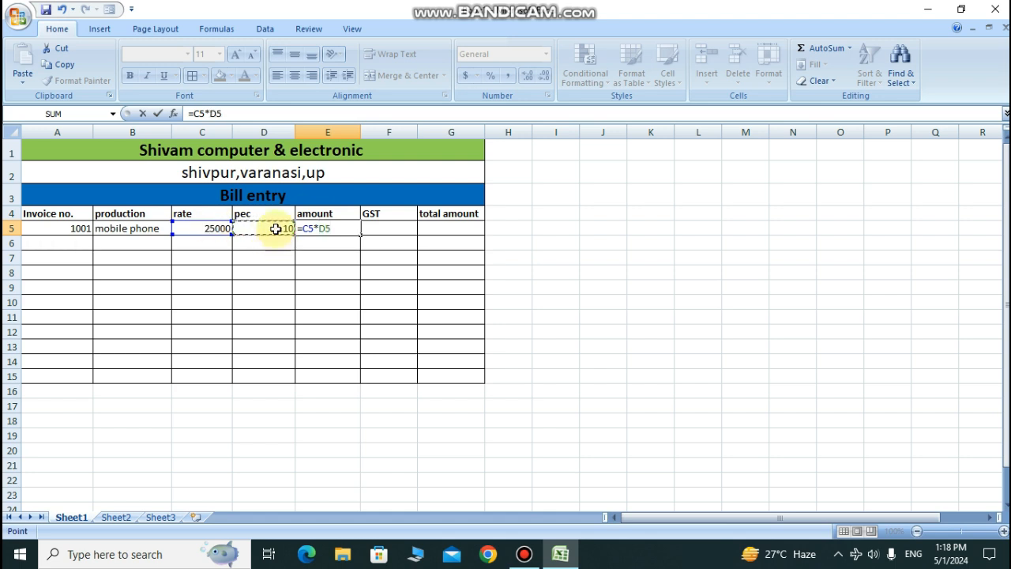
key(Return)
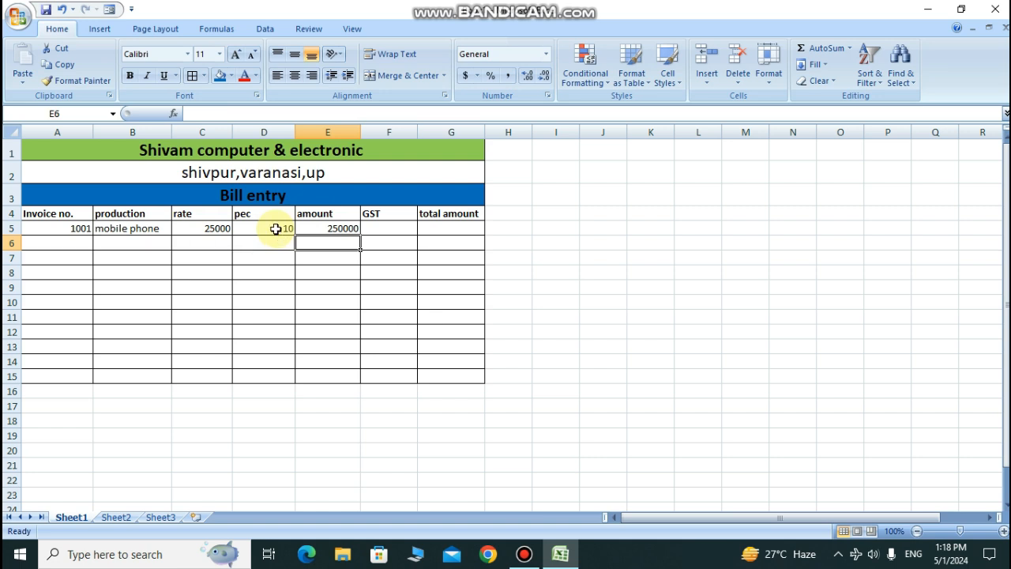
Step: Change the GST column header in F4 to "GST 12%"
key(Up)
key(Right)
key(Up)
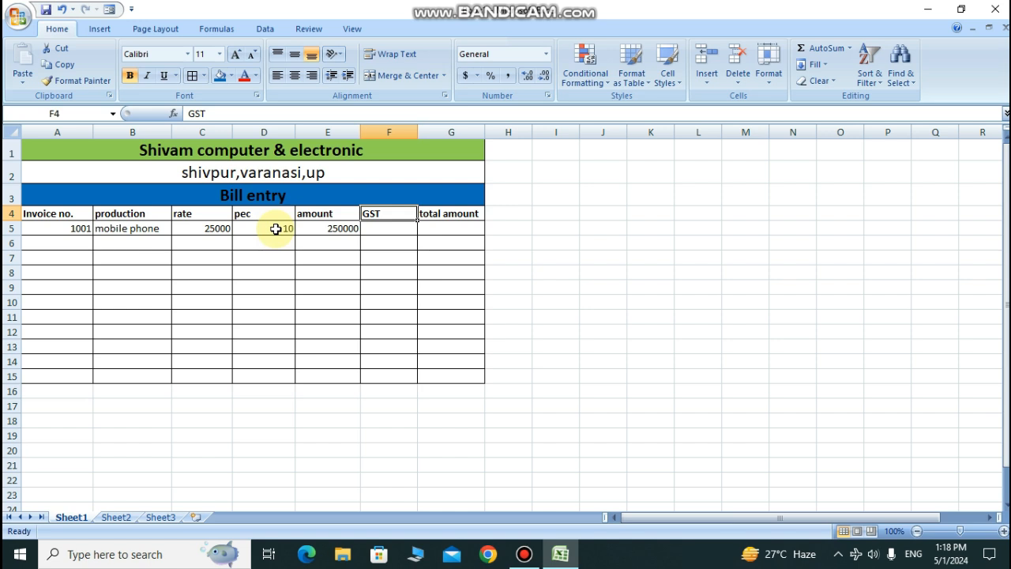
key(BackSpace)
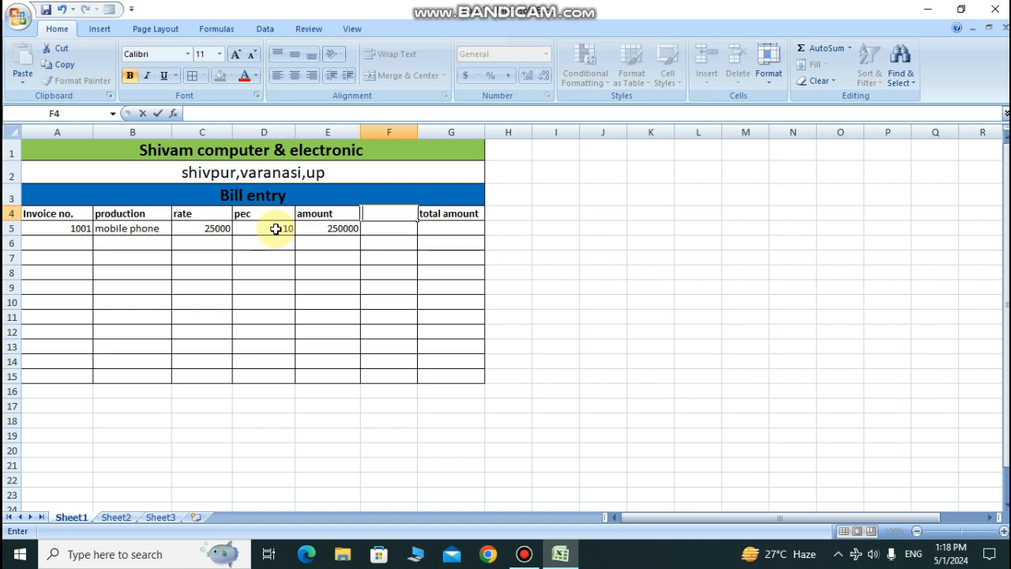
text(GST 12%)
key(Return)
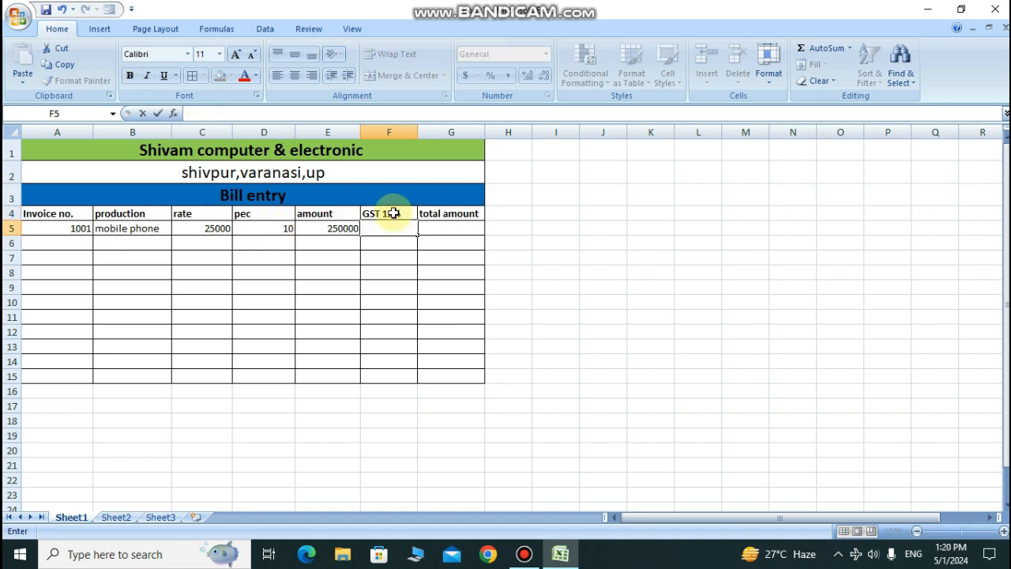
Step: Calculate the 12% GST on the mobile phone's amount in F5 with the formula =E5*12/100
text(=)
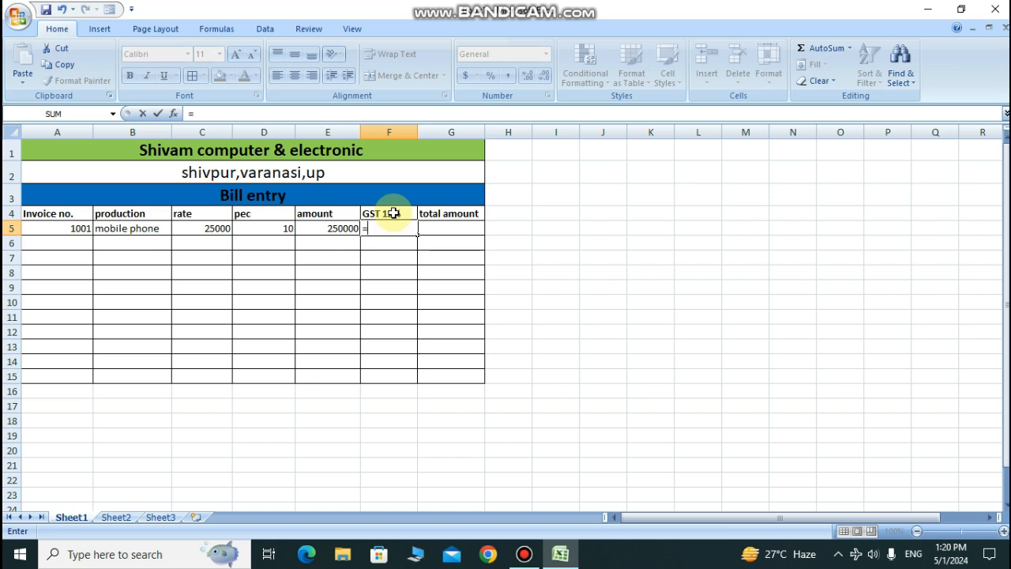
click(330, 227)
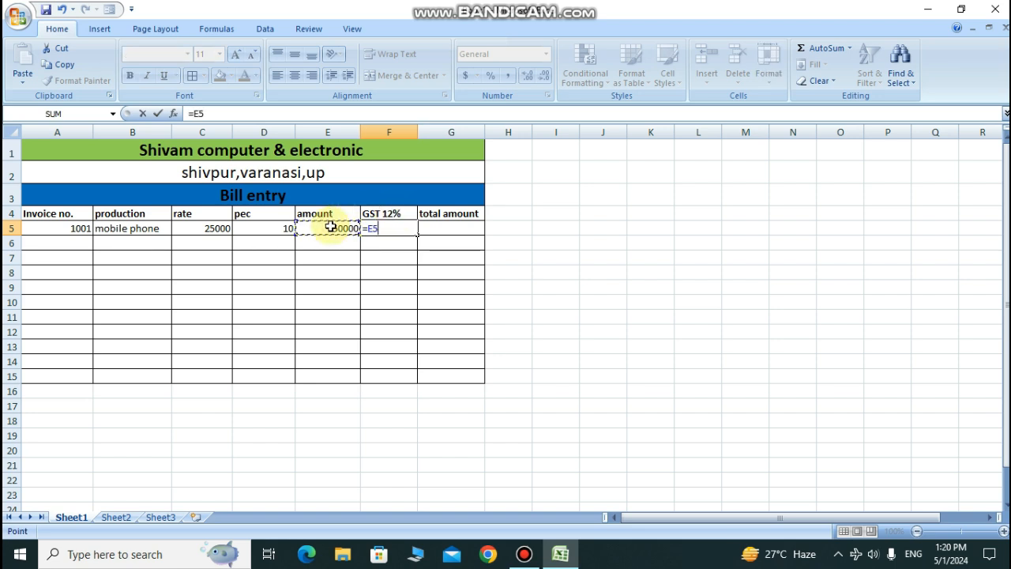
text(*12)
text(/100)
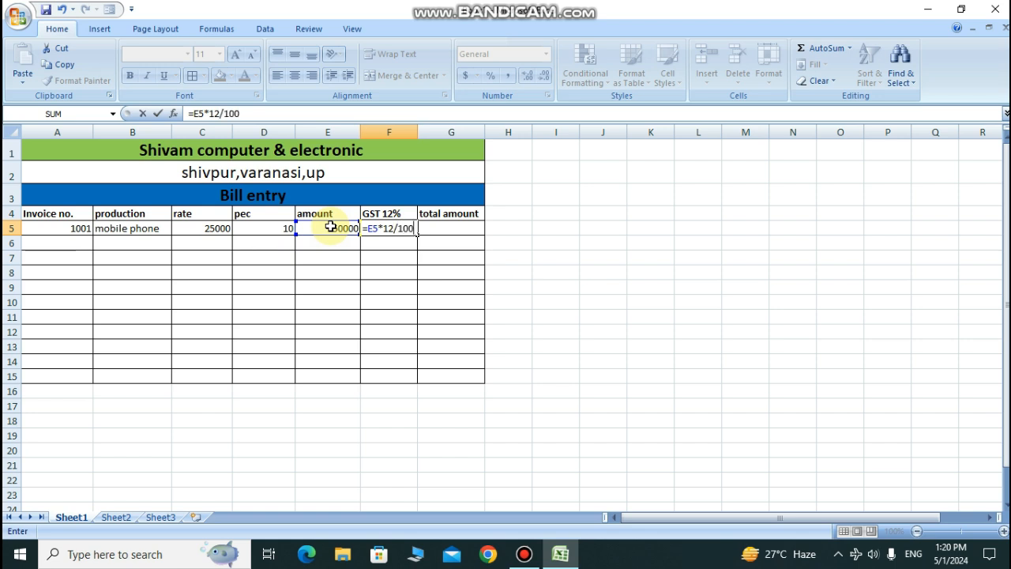
key(Return)
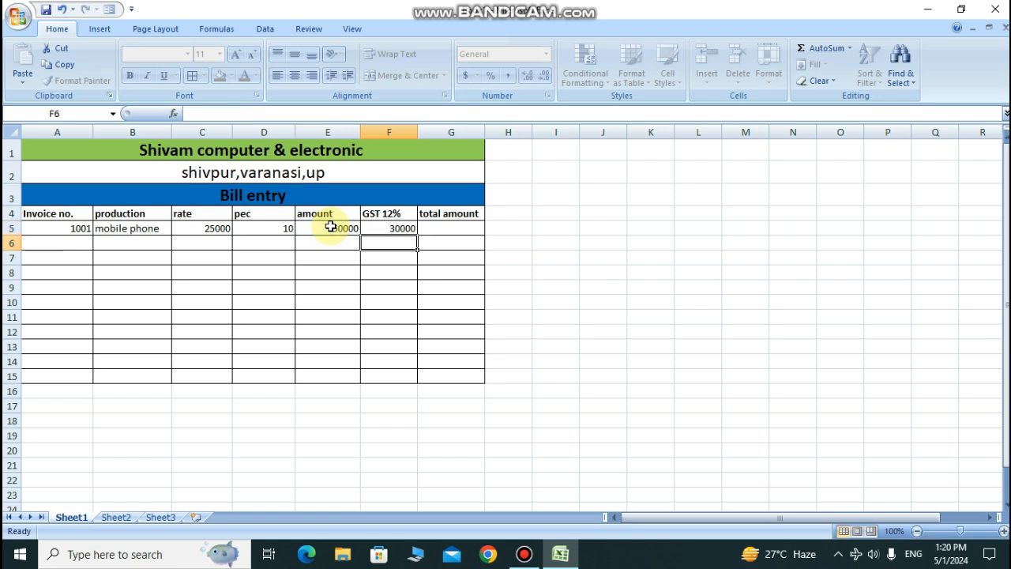
key(Up)
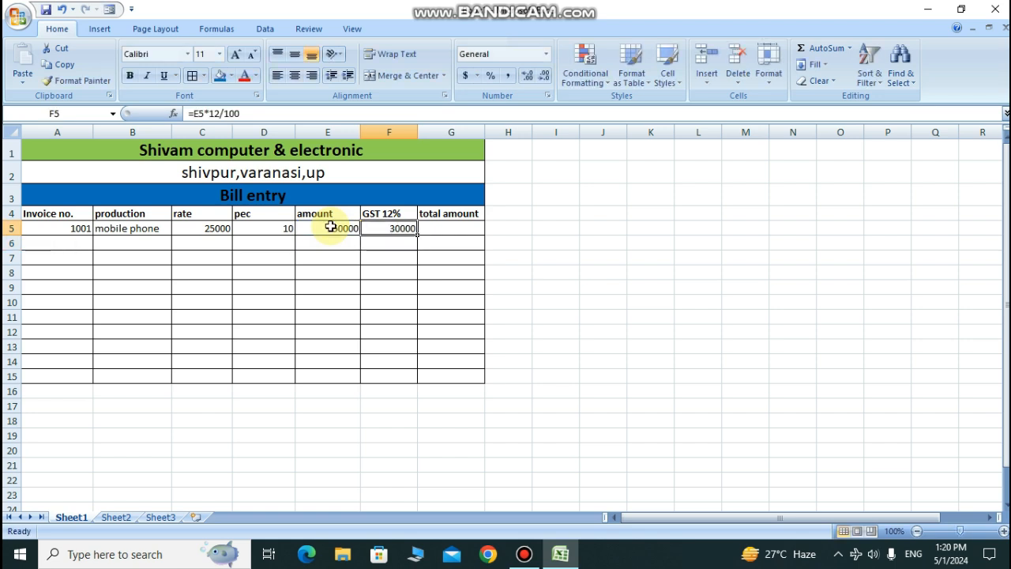
Step: Calculate the mobile phone's total amount in G5 with the formula =E5+F5
double_click(472, 232)
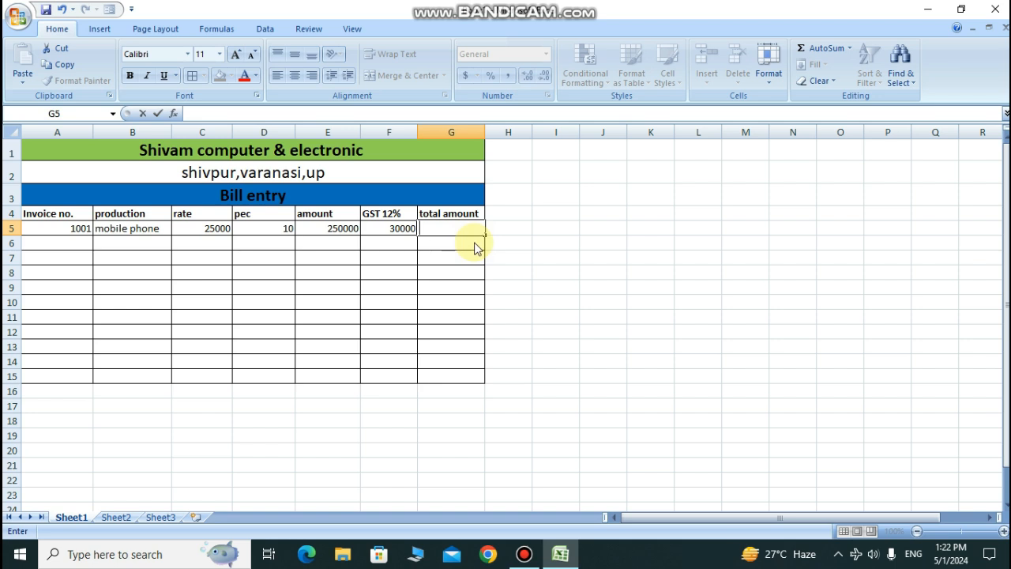
text(=)
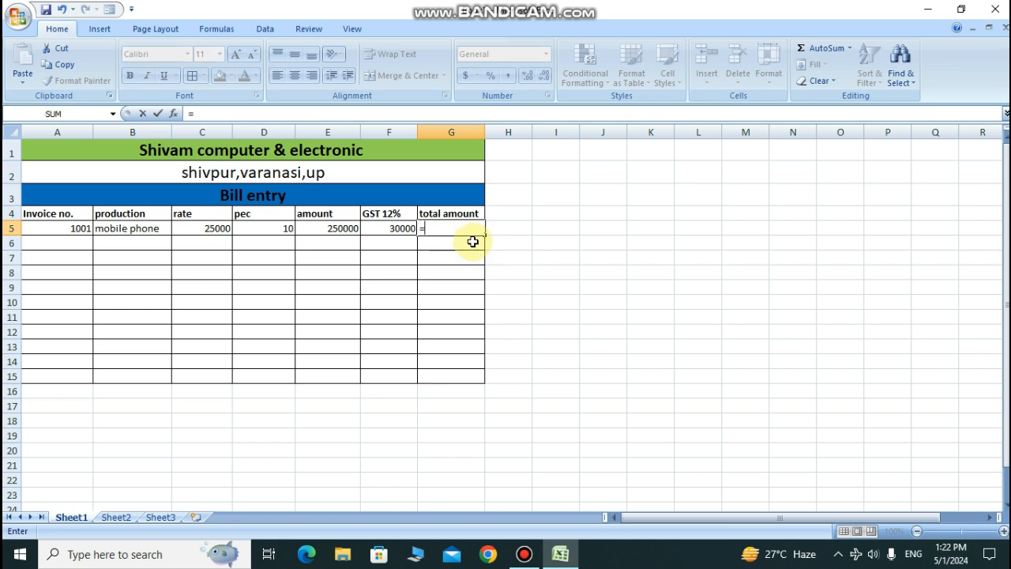
click(342, 230)
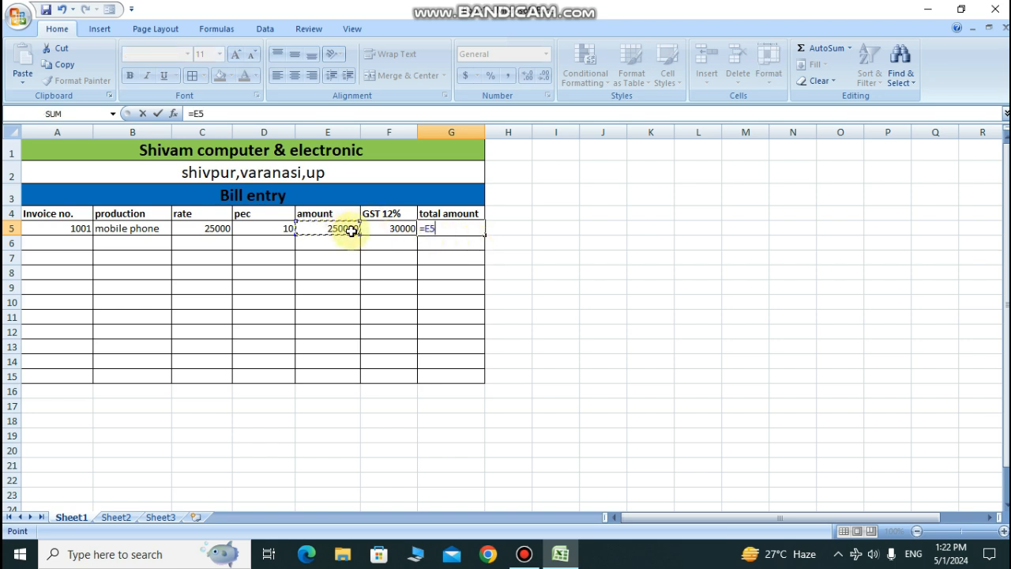
text(+)
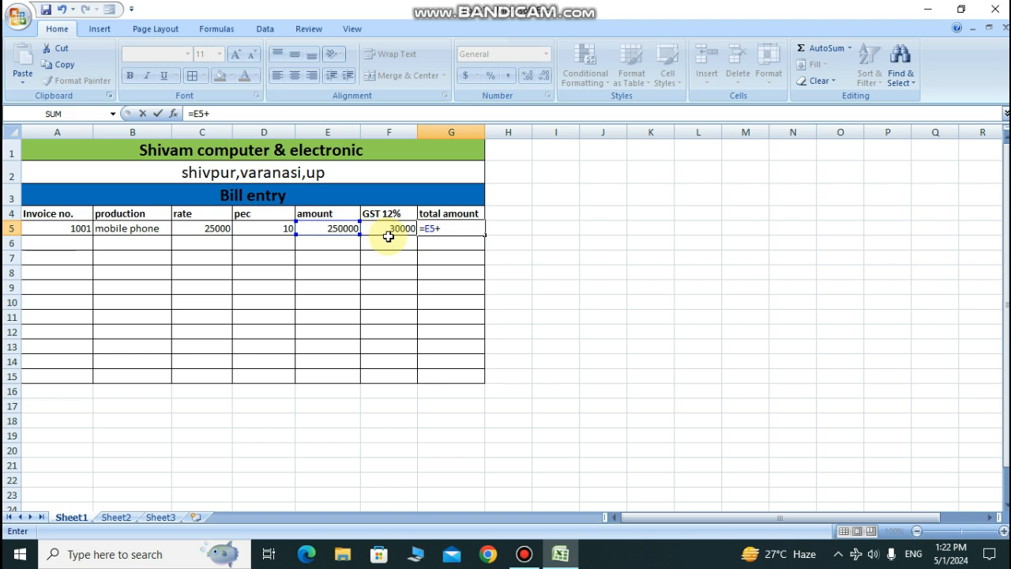
click(401, 229)
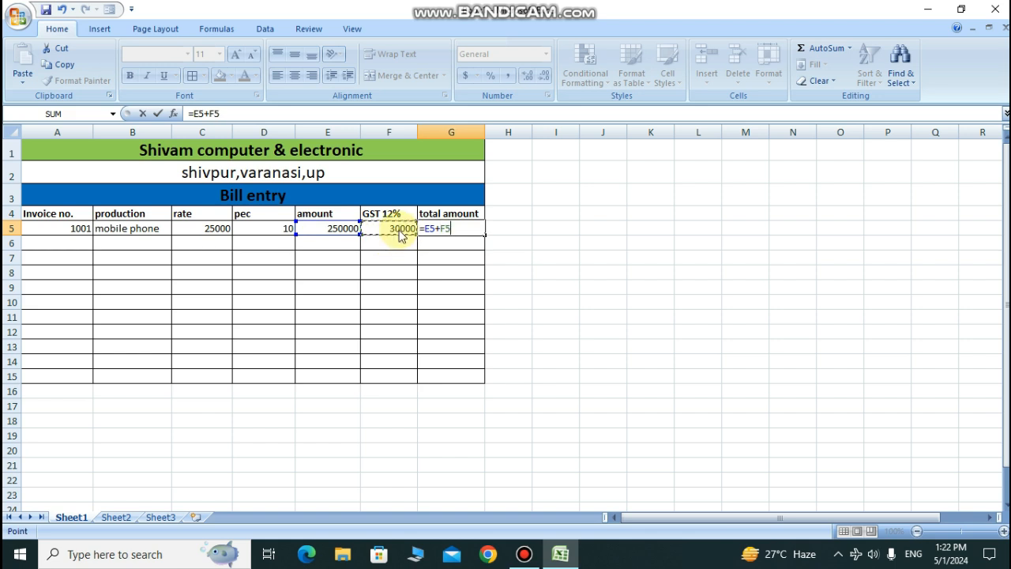
key(Return)
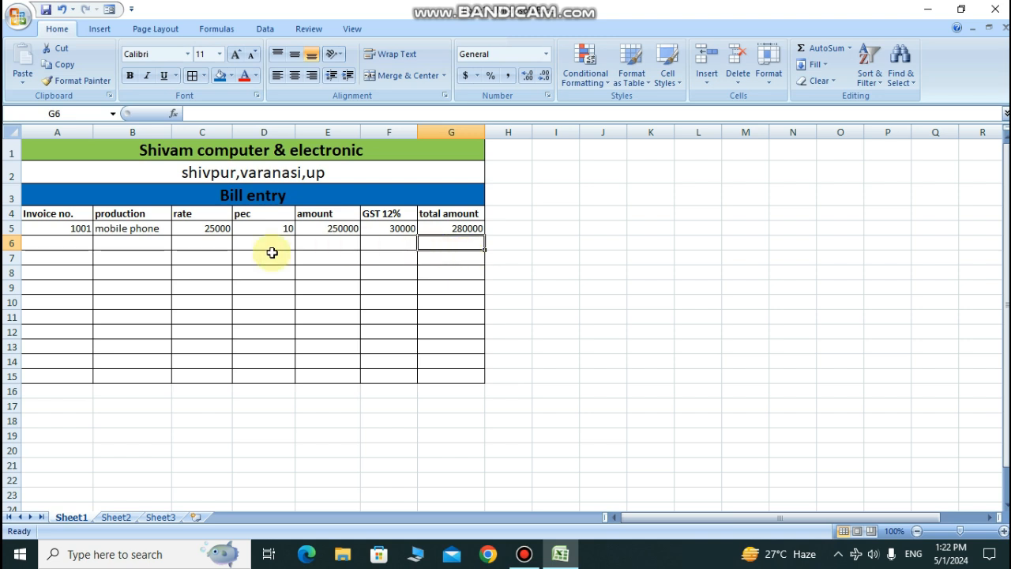
Step: Enter invoice no. 1002 in A6 and extend the invoice number series from A5:A6 down to A15
click(74, 244)
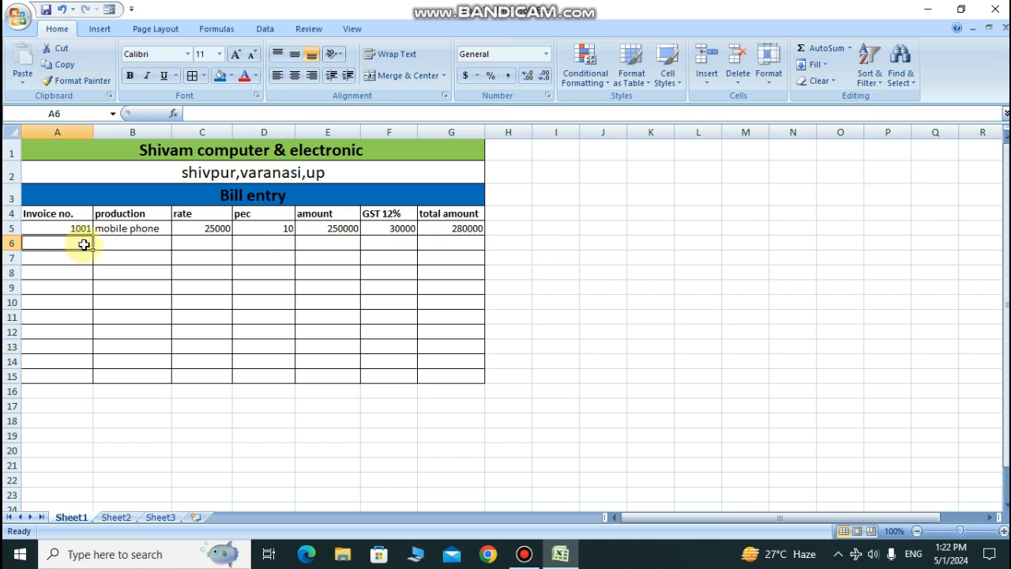
text(10)
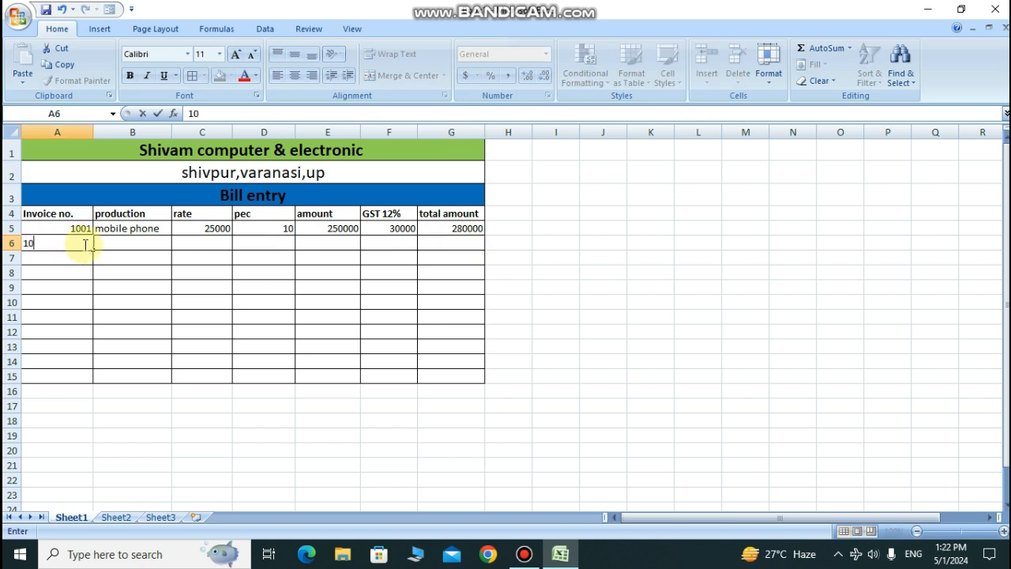
text(02)
key(Return)
drag(81, 229, 93, 382)
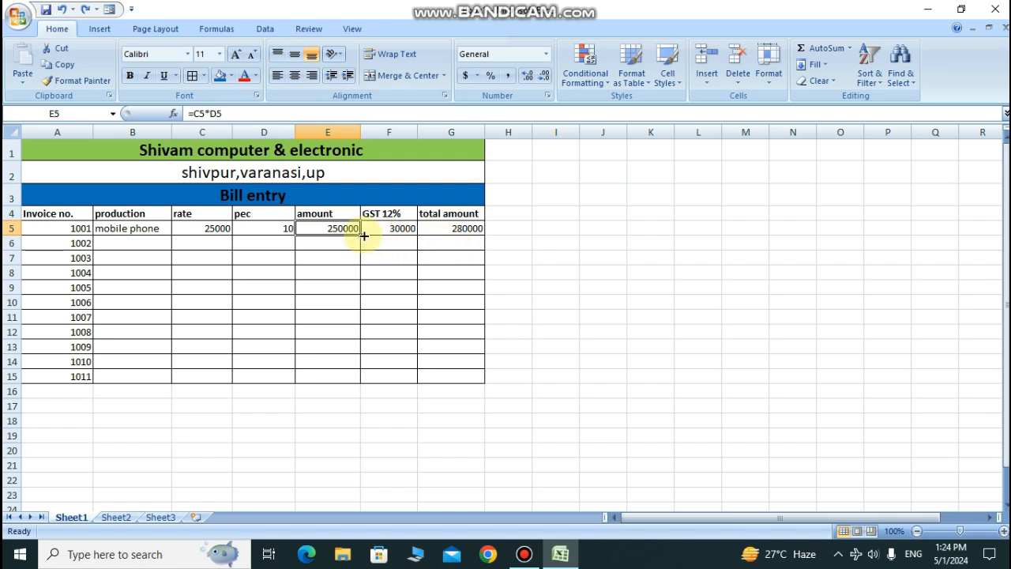
Step: Fill the amount, GST and total amount formulas from E5, F5 and G5 down to row 15
drag(359, 236, 360, 382)
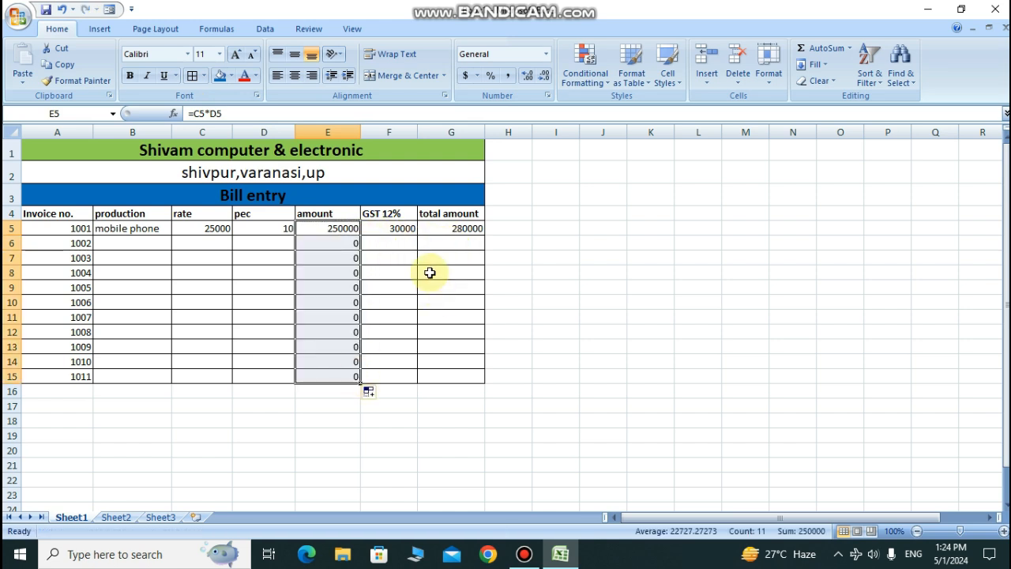
click(413, 230)
drag(417, 235, 405, 379)
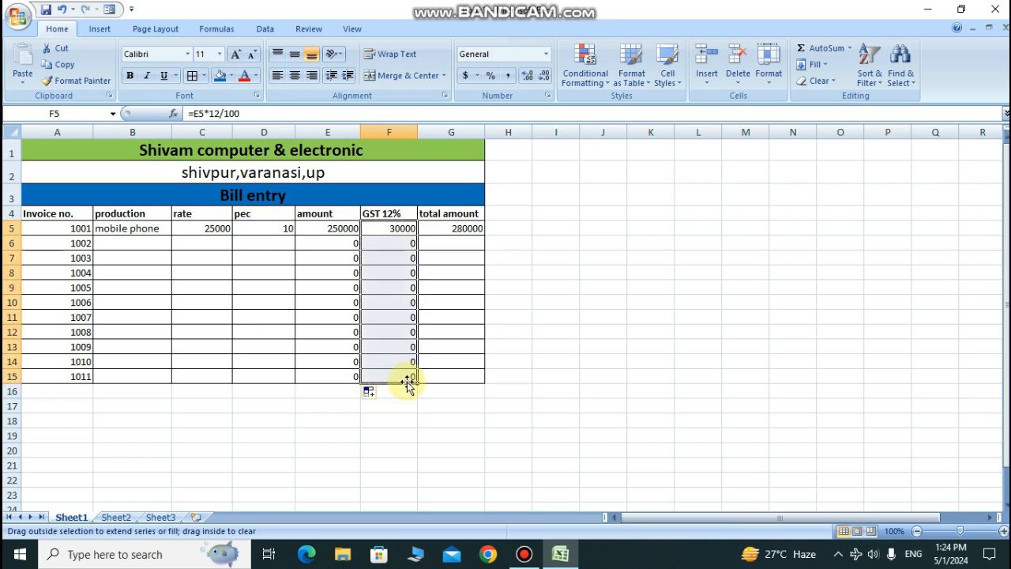
click(476, 228)
drag(484, 235, 481, 385)
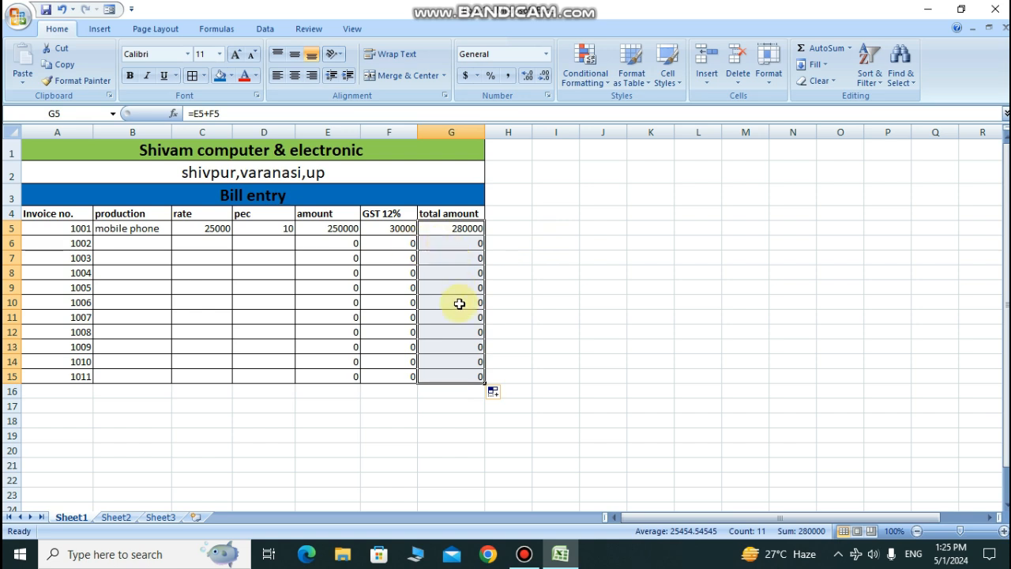
Step: Fill in bill row 6 with product "laptop", rate 50000 and 5 pieces
click(147, 245)
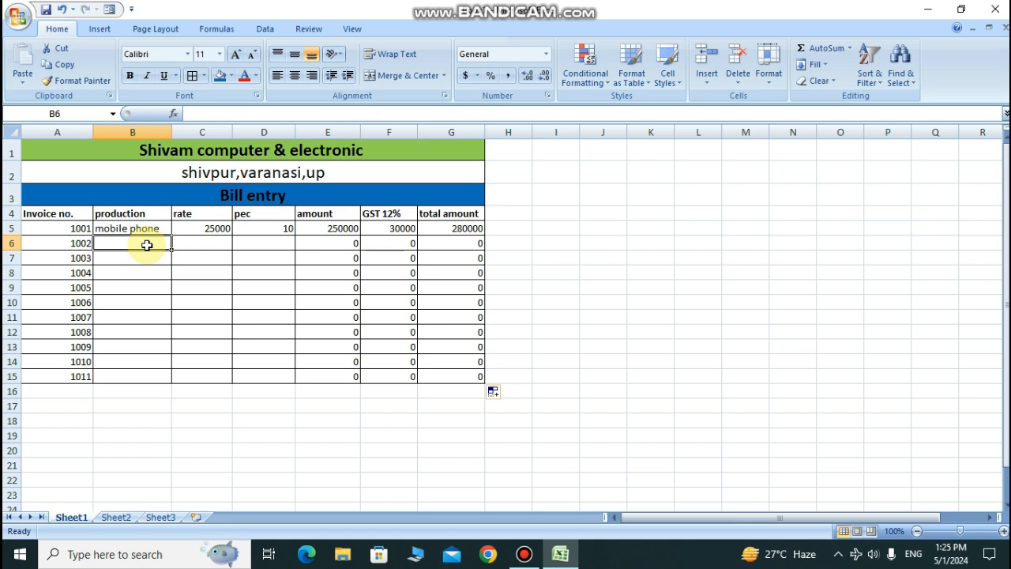
text(laptop)
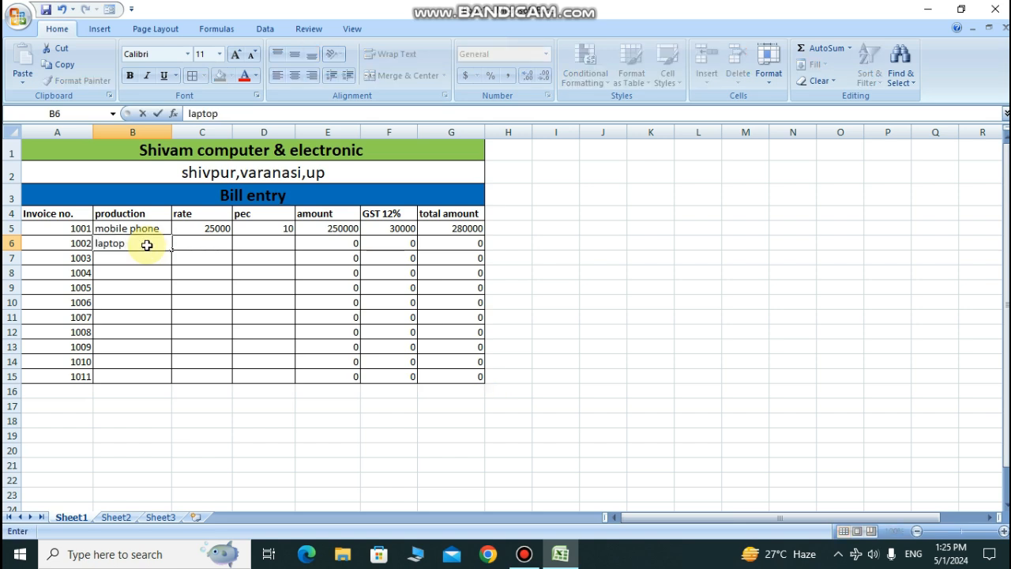
key(Tab)
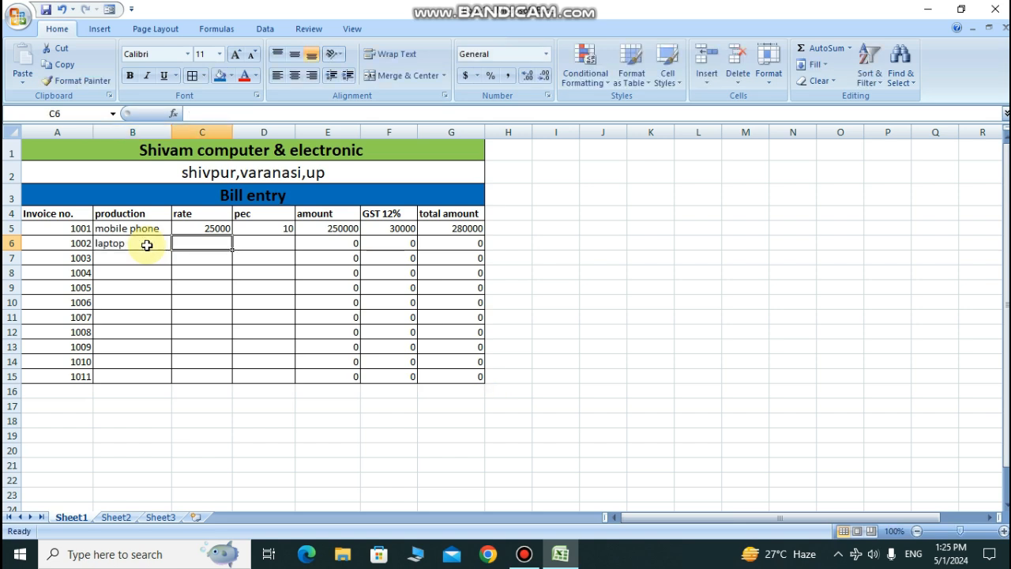
text(1)
key(BackSpace)
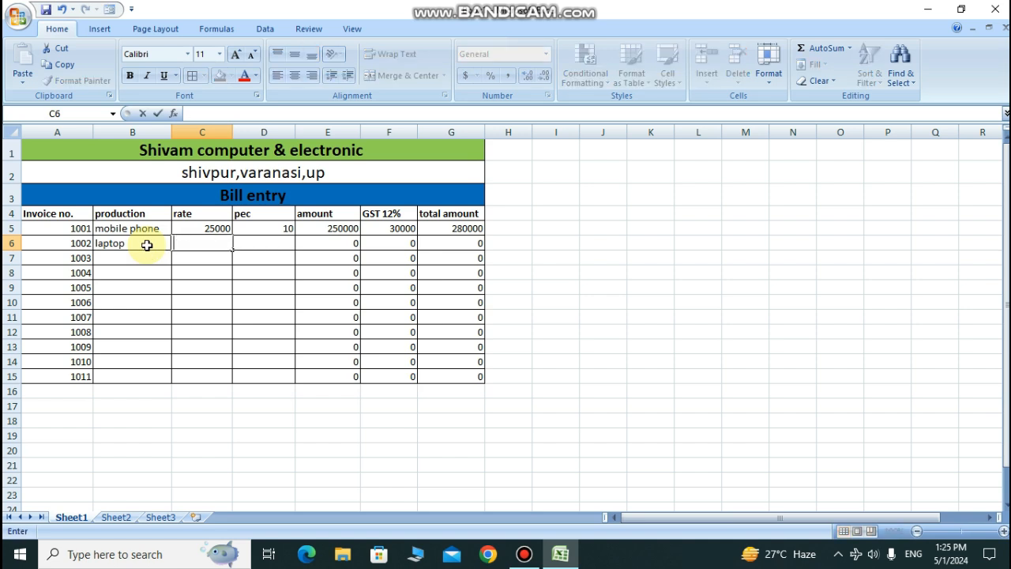
text(50000)
key(Tab)
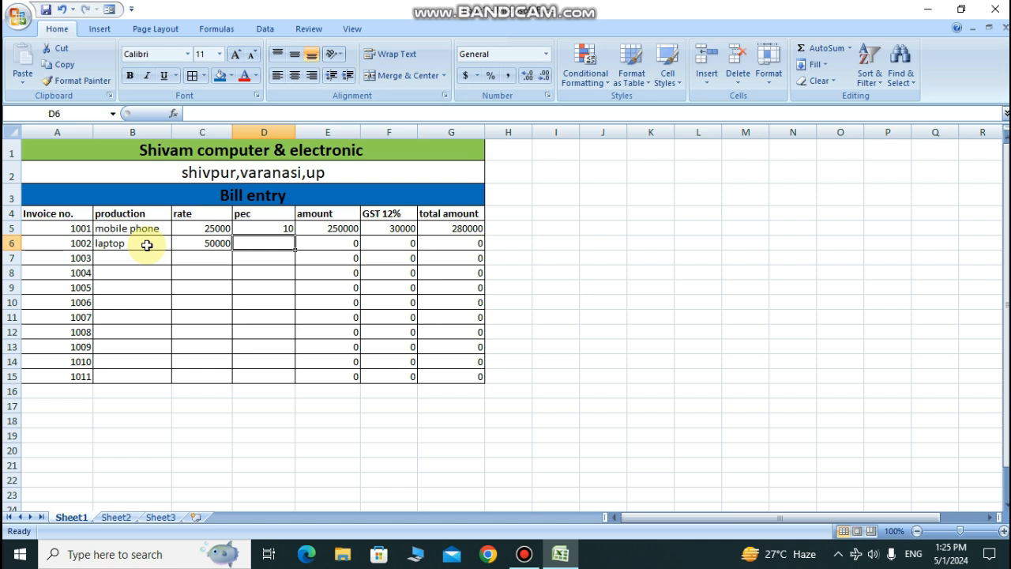
text(5)
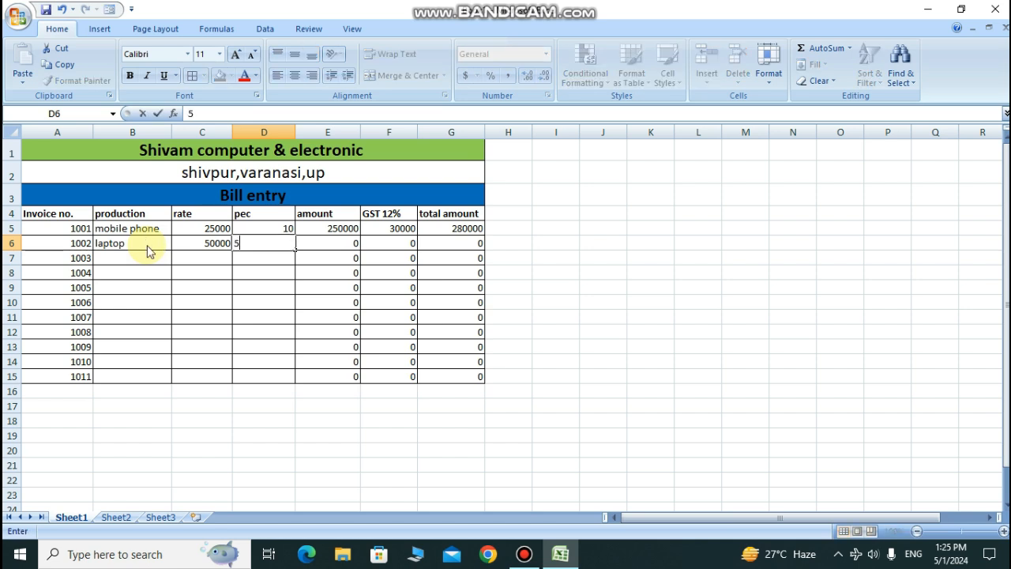
key(Return)
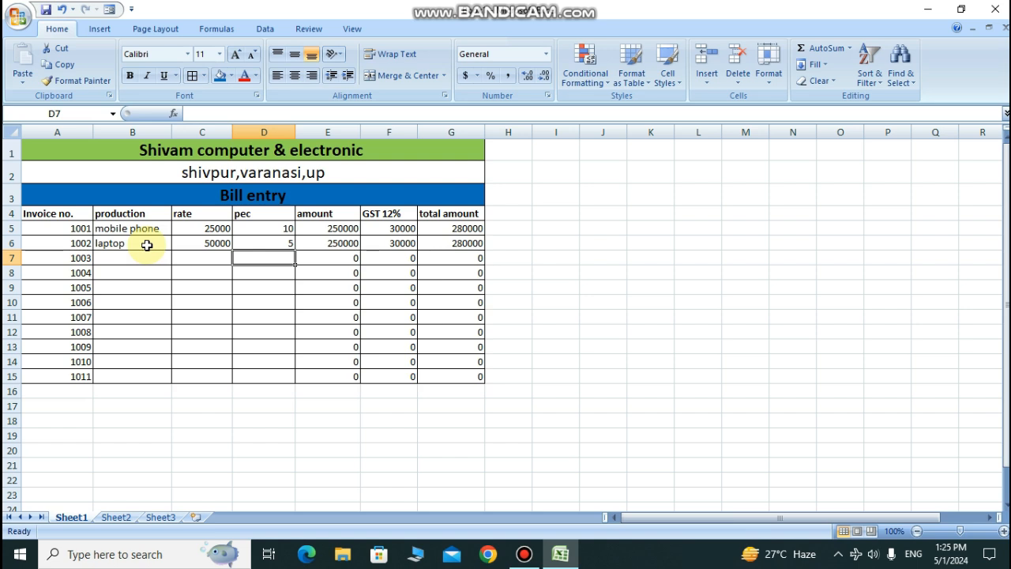
Step: Fill in bill row 7 with product "airpod", rate 26000 and 100 pieces
key(Left)
key(Left)
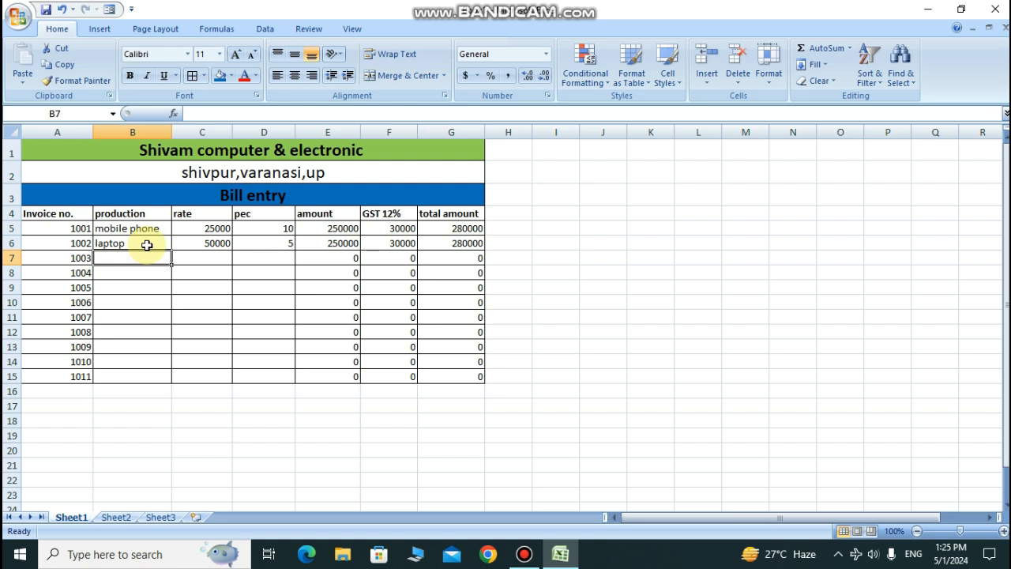
text(airpod)
key(Tab)
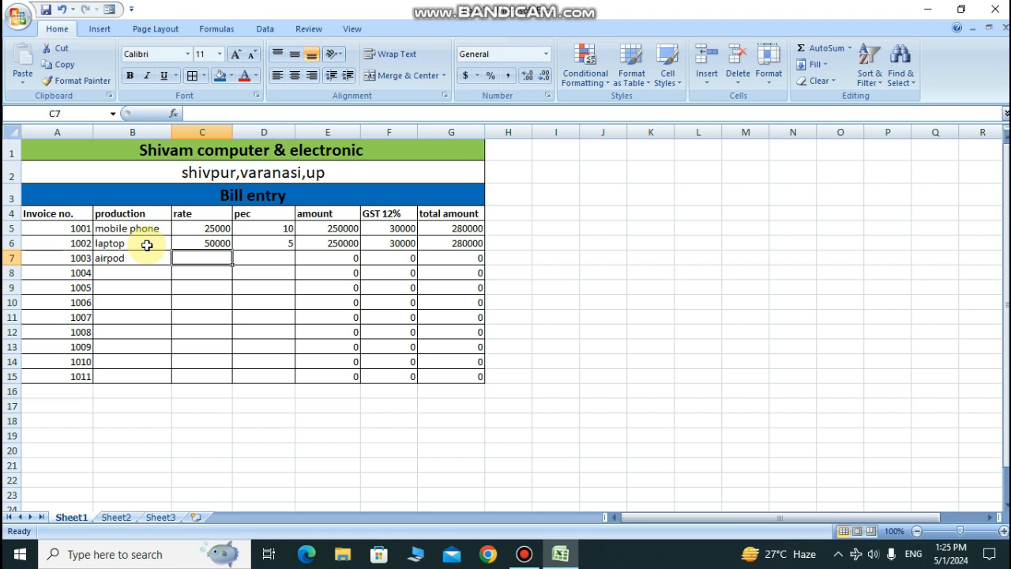
text(26)
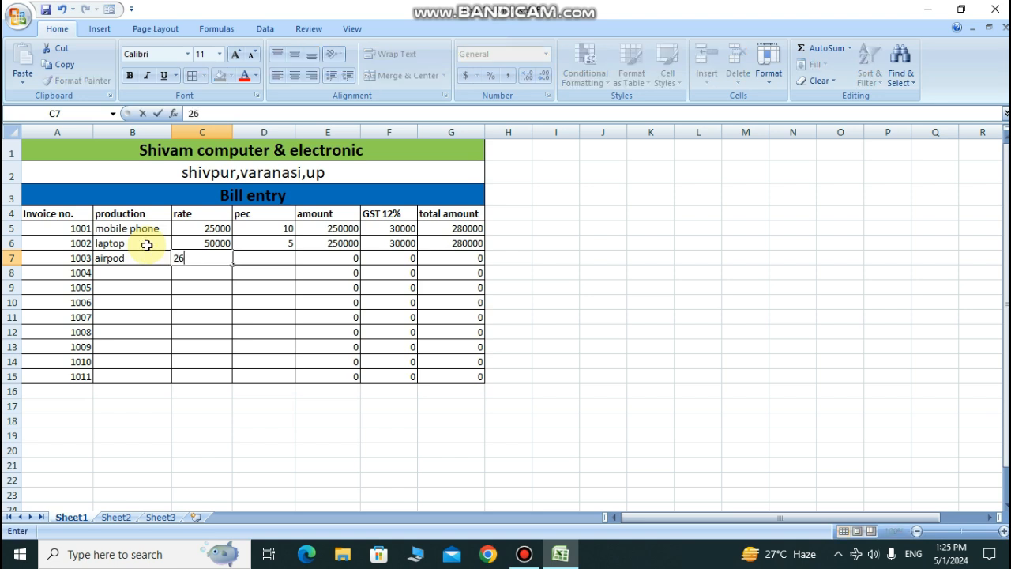
text(000)
key(Tab)
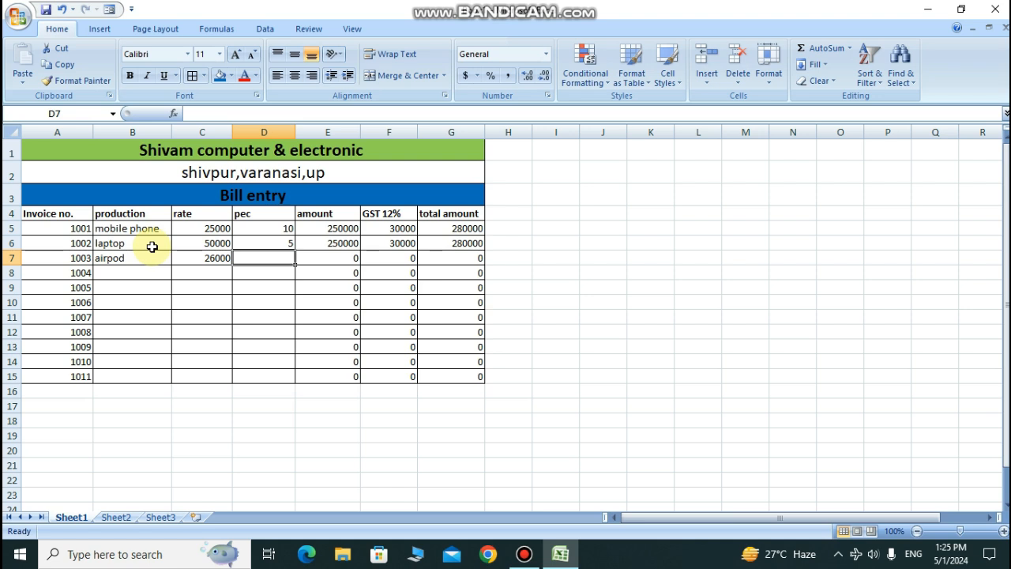
text(100)
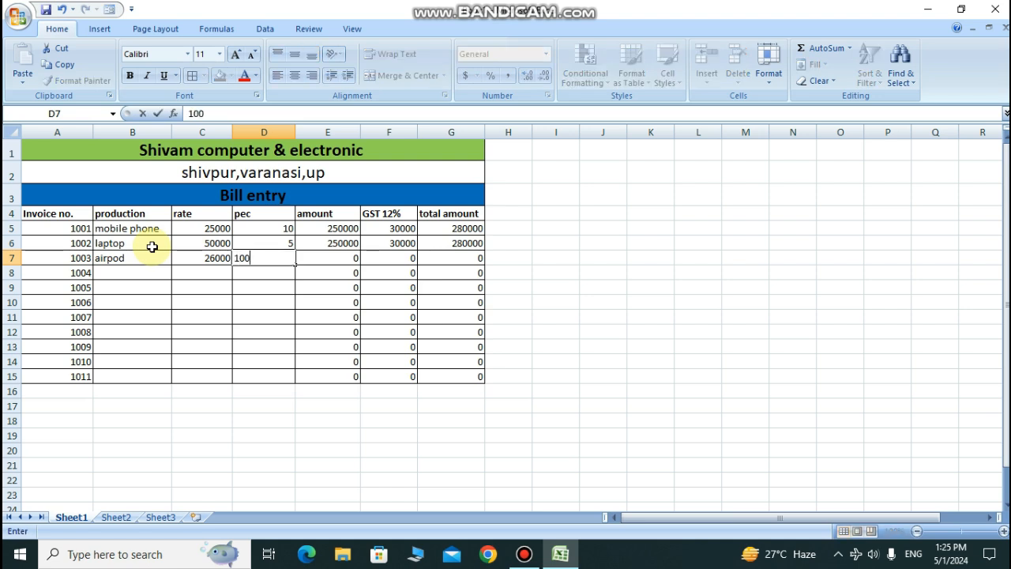
key(Tab)
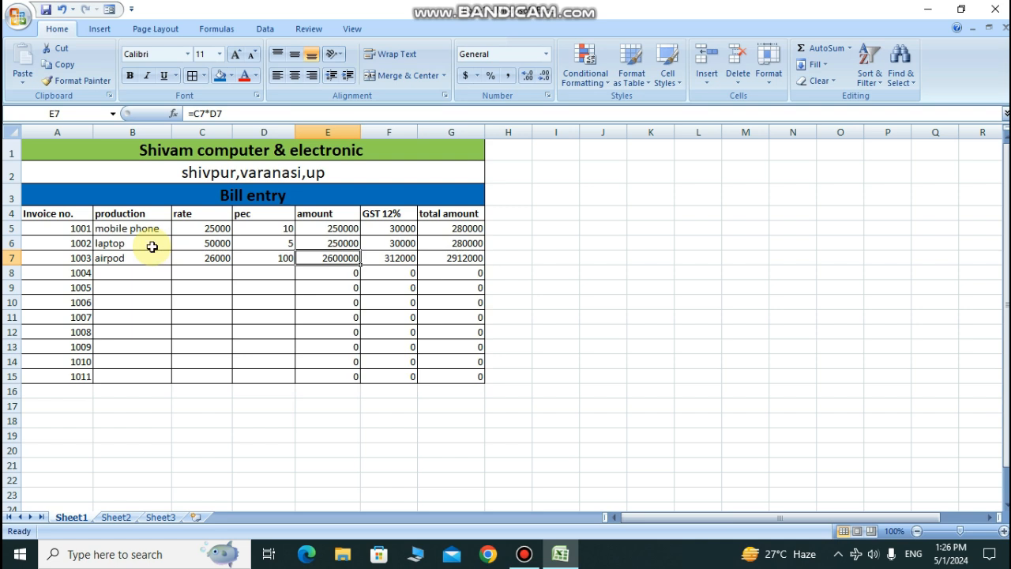
key(Down)
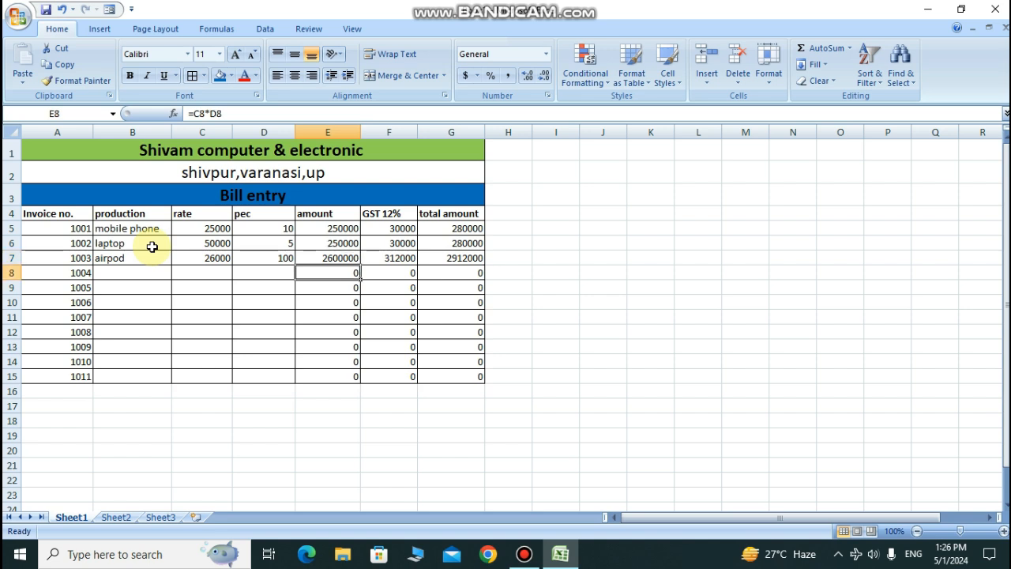